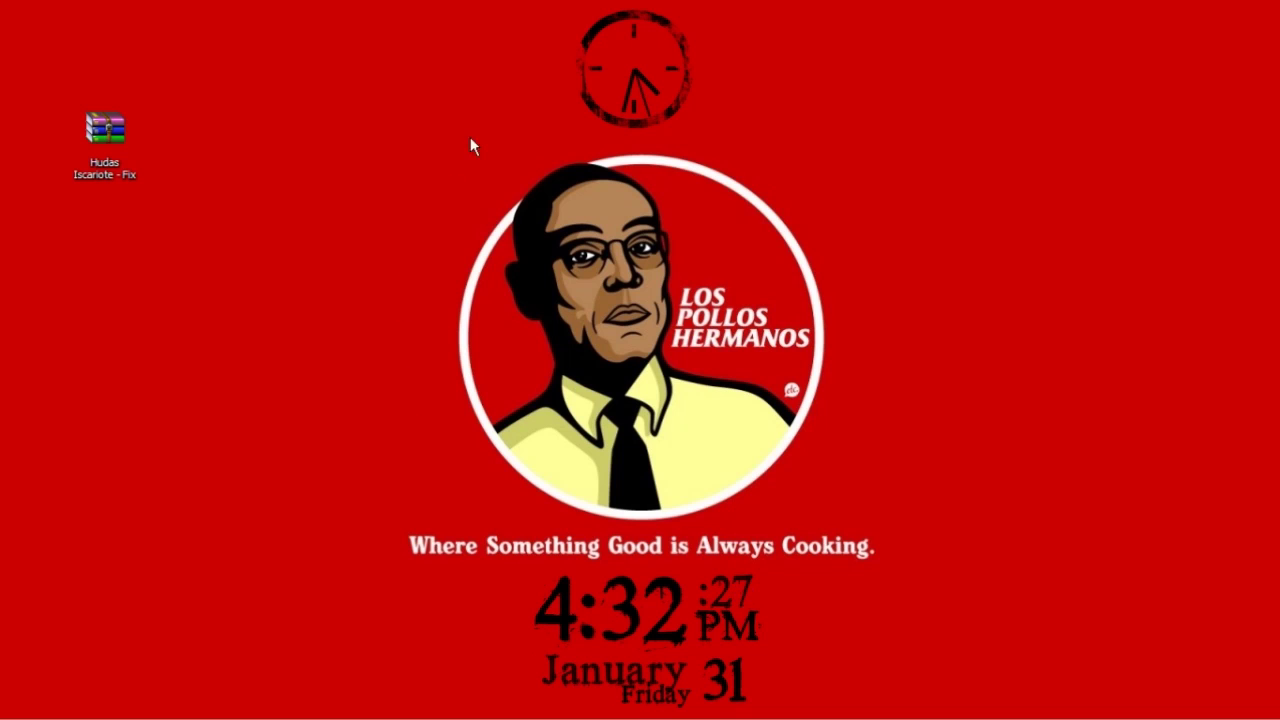
drag(398, 138, 438, 140)
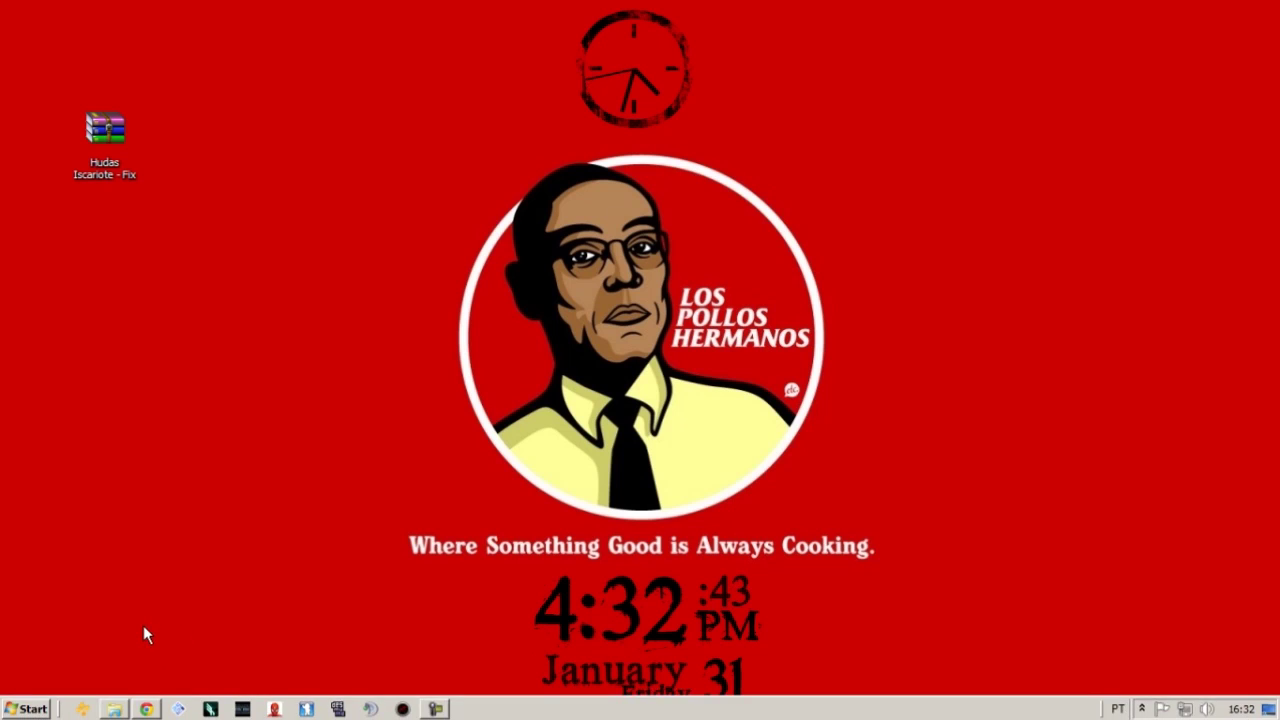
mouse_move(430, 127)
mouse_down()
mouse_move(748, 408)
mouse_move(848, 508)
mouse_move(841, 535)
mouse_move(461, 210)
mouse_move(426, 145)
mouse_move(439, 140)
mouse_up()
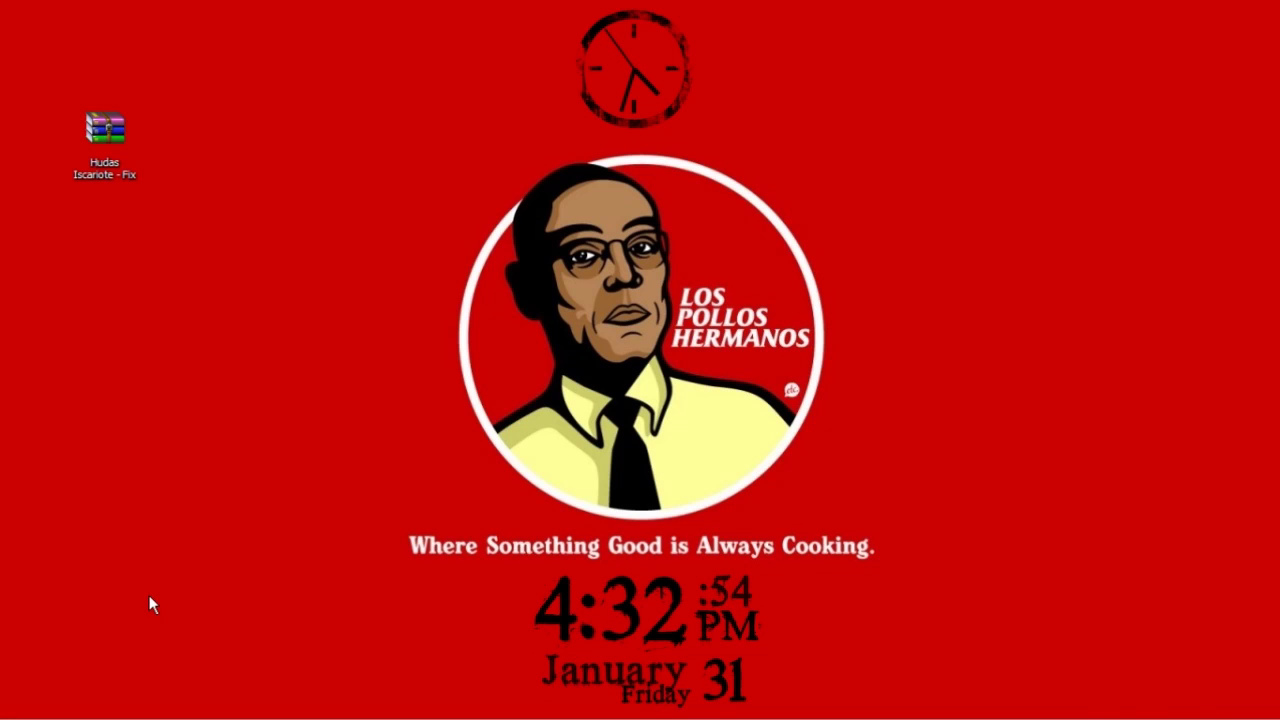
mouse_move(424, 524)
mouse_down()
mouse_move(687, 532)
mouse_move(856, 343)
mouse_move(846, 211)
mouse_move(860, 136)
mouse_up()
Switch to Chrome and view the HUDAS Iscariote first beta release thread on TeamFortress.TV, down to its download link
mouse_move(163, 712)
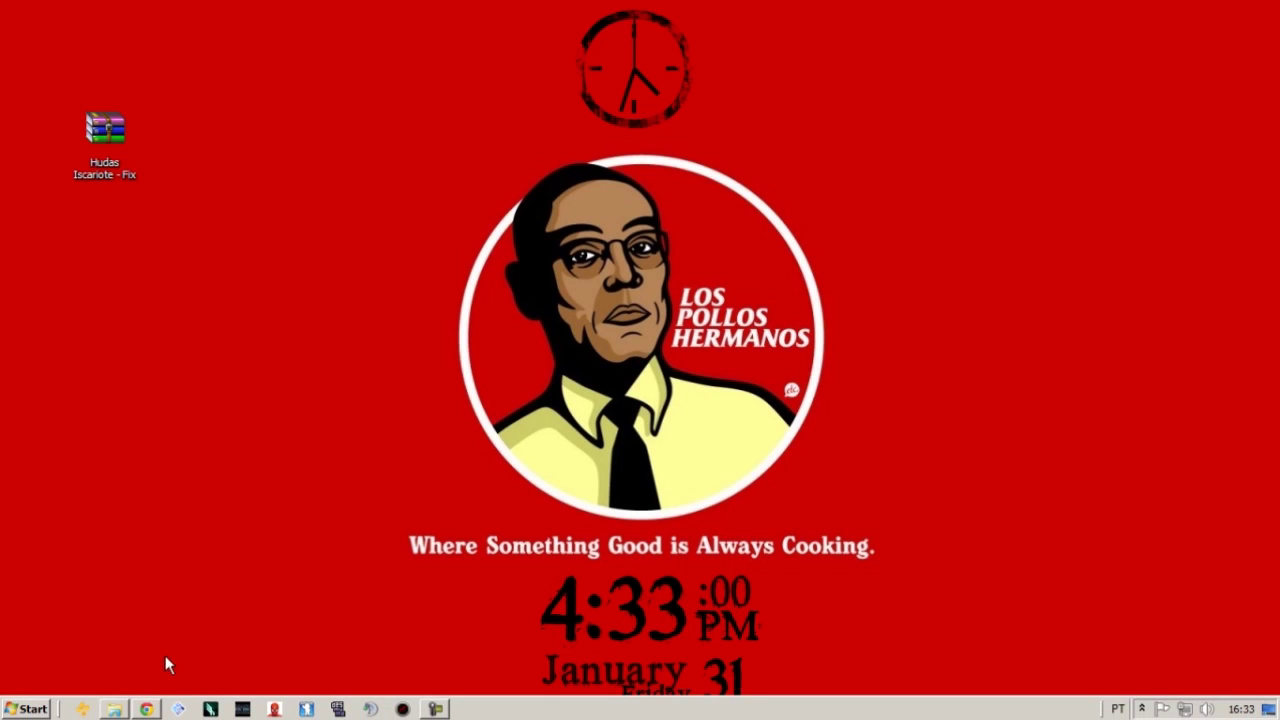
click(145, 709)
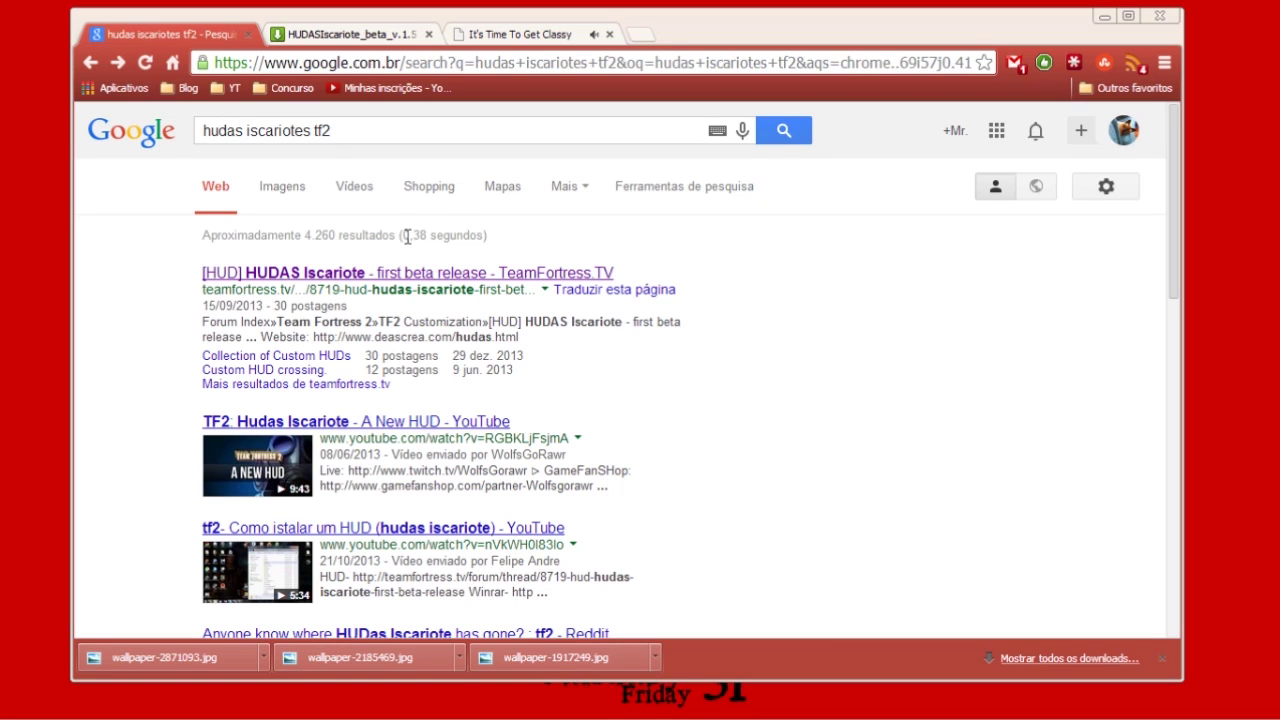
click(413, 275)
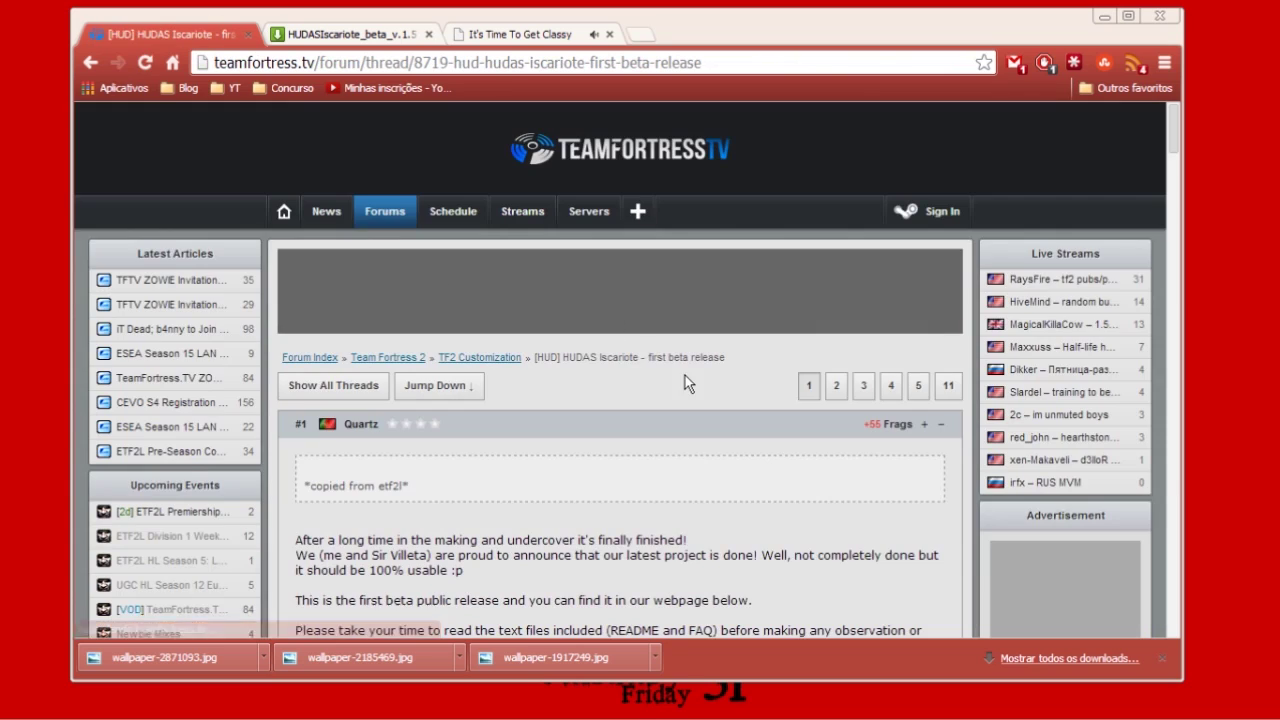
scroll(650, 410, down, 4)
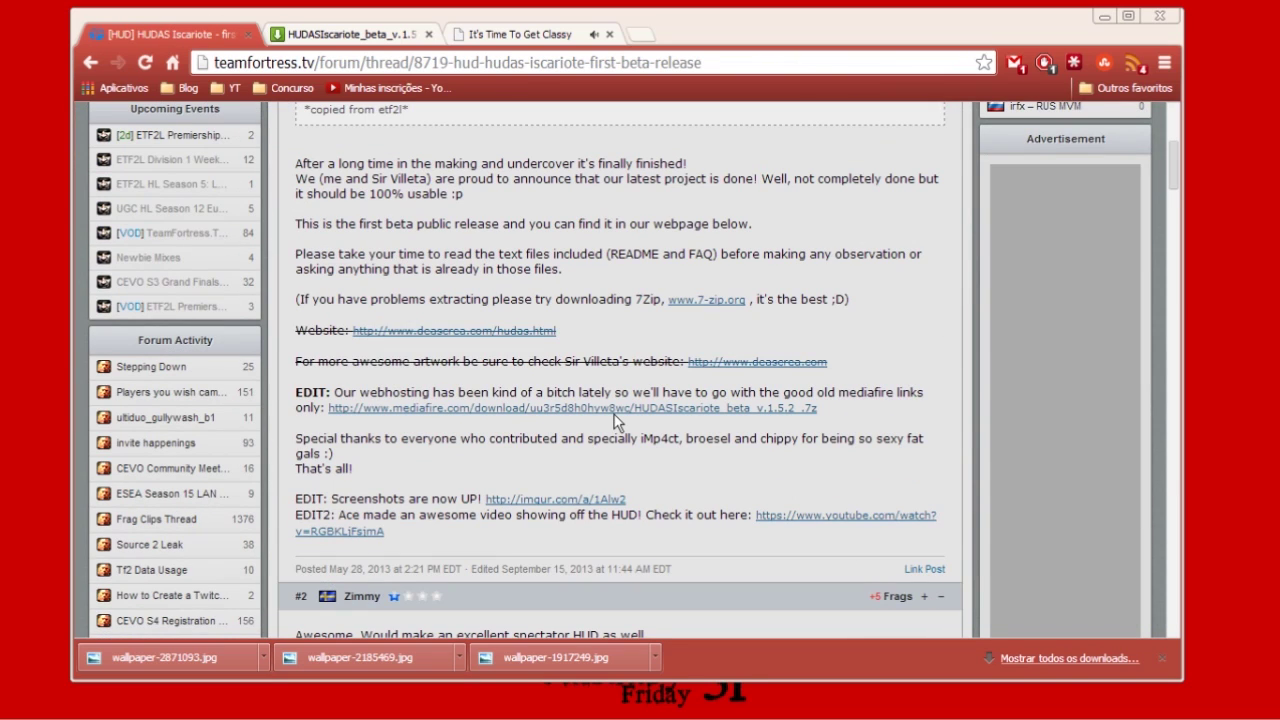
View the MediaFire download page for the HUDASIscariote beta v.1.5.2 archive, then minimise the browser
click(559, 418)
click(429, 34)
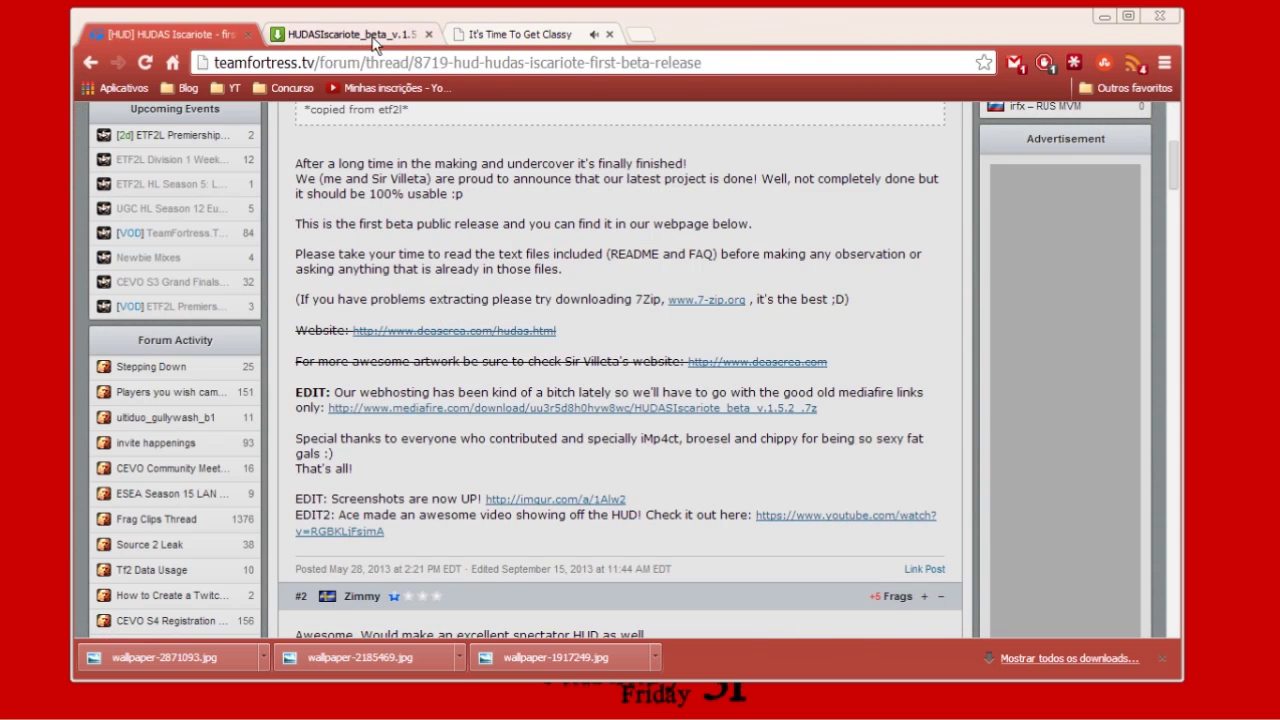
click(375, 38)
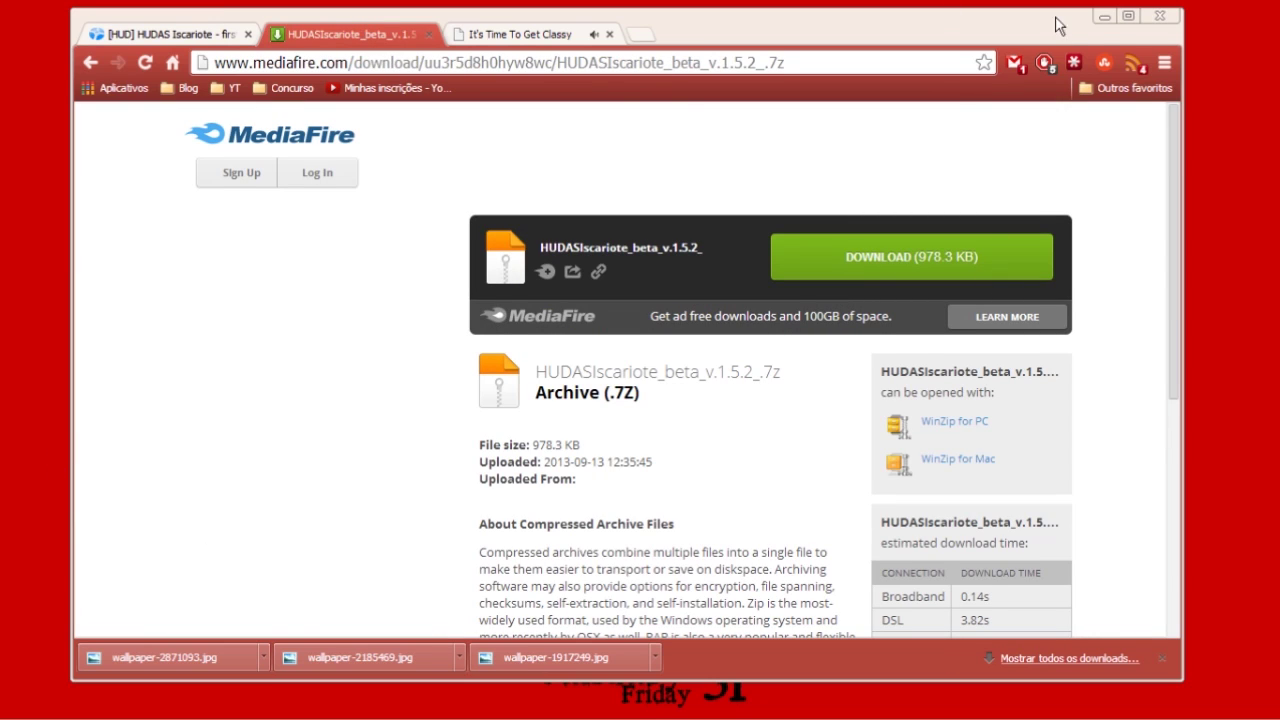
click(1104, 17)
Extract the Hudas Iscariote - Fix archive into its own folder on the desktop and place the folder beside the archive
click(106, 166)
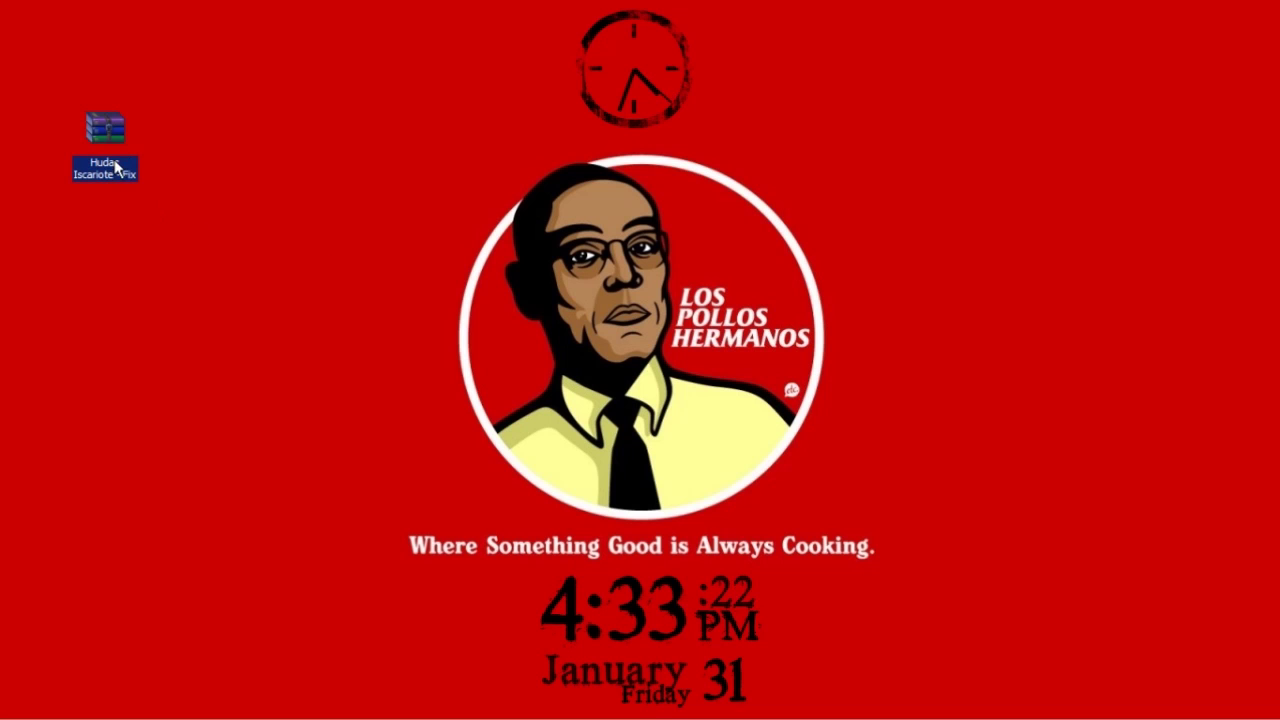
right_click(111, 171)
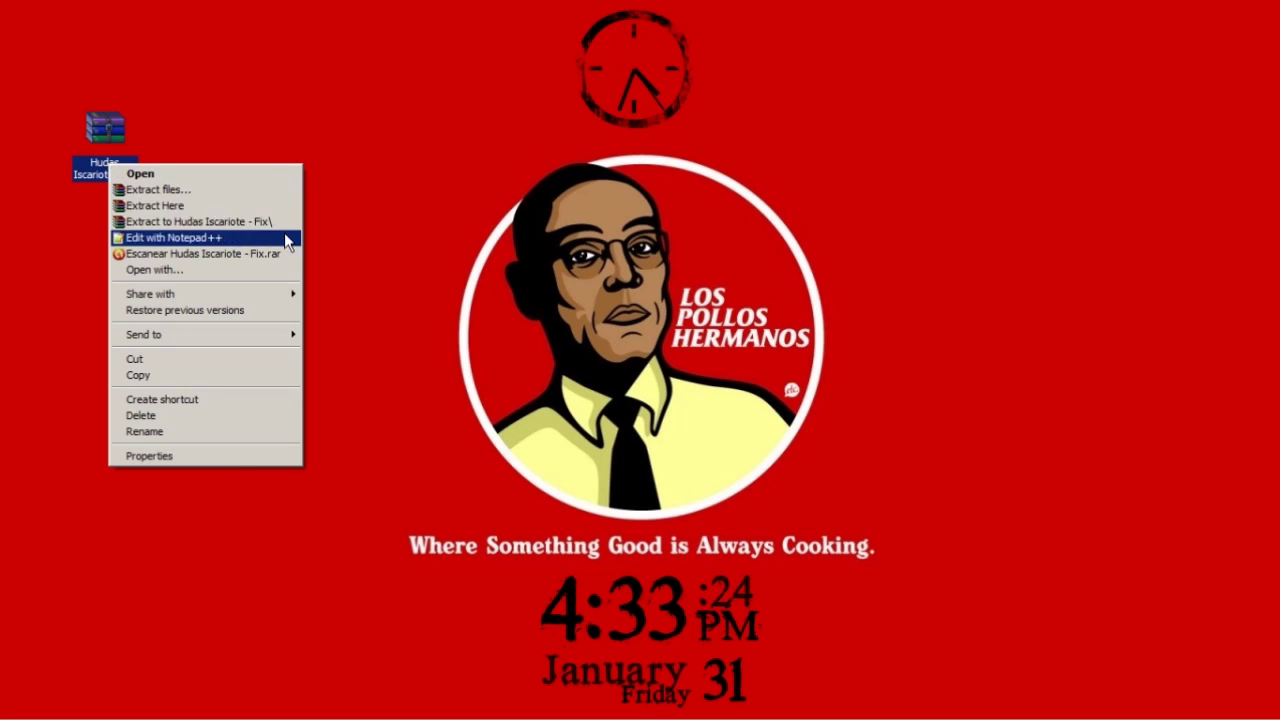
click(248, 222)
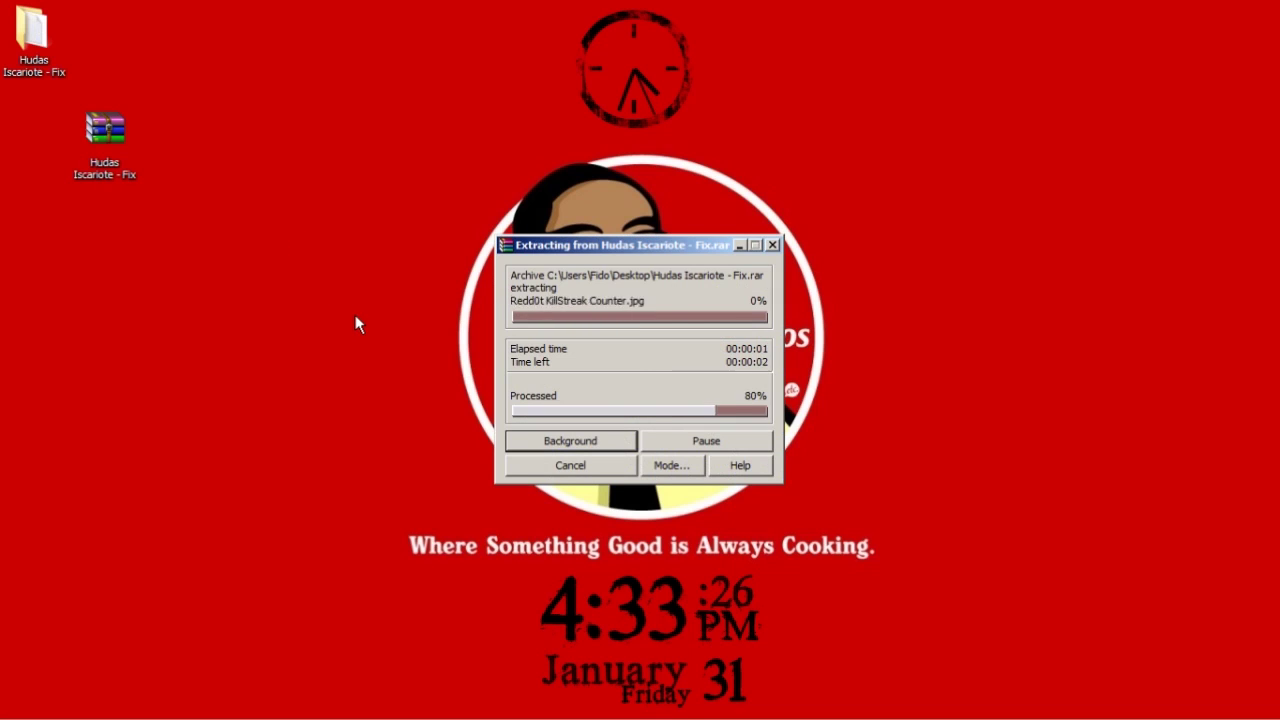
drag(31, 35, 233, 157)
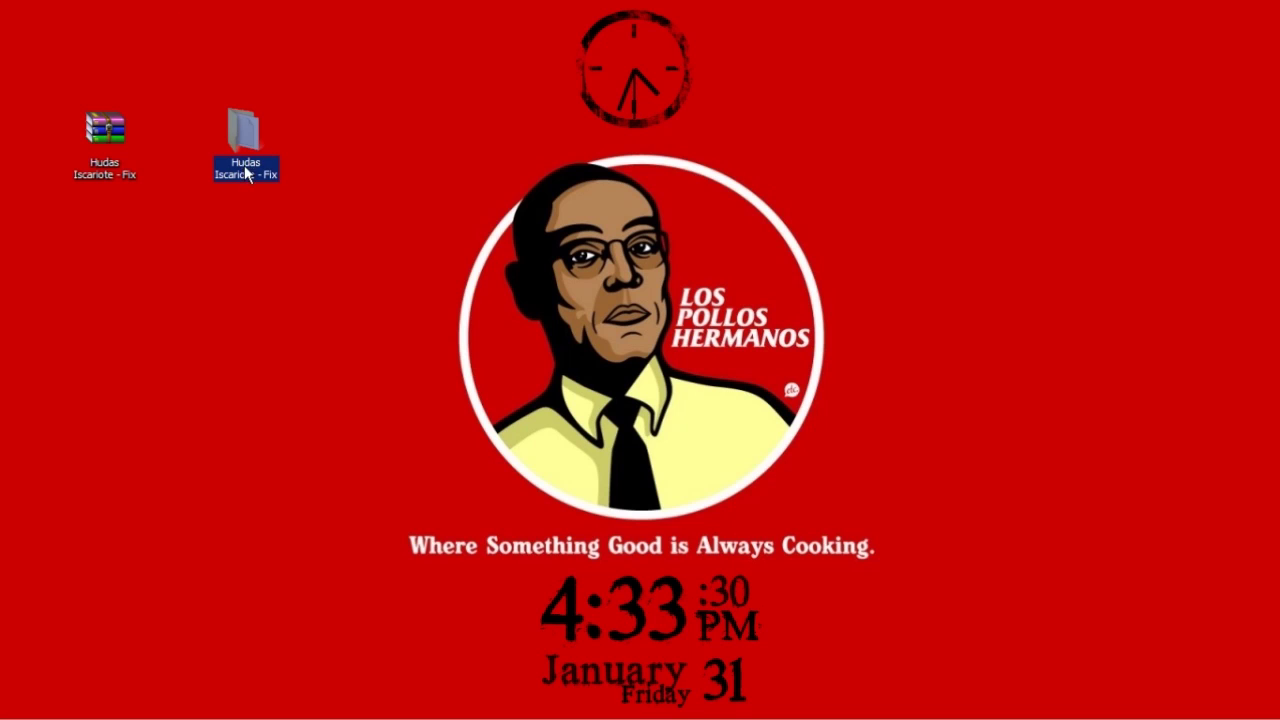
Open the extracted Hudas Iscariote - Fix folder and examine the contents of its HUDASIscariote and Extras subfolders
mouse_move(241, 170)
double_click(248, 132)
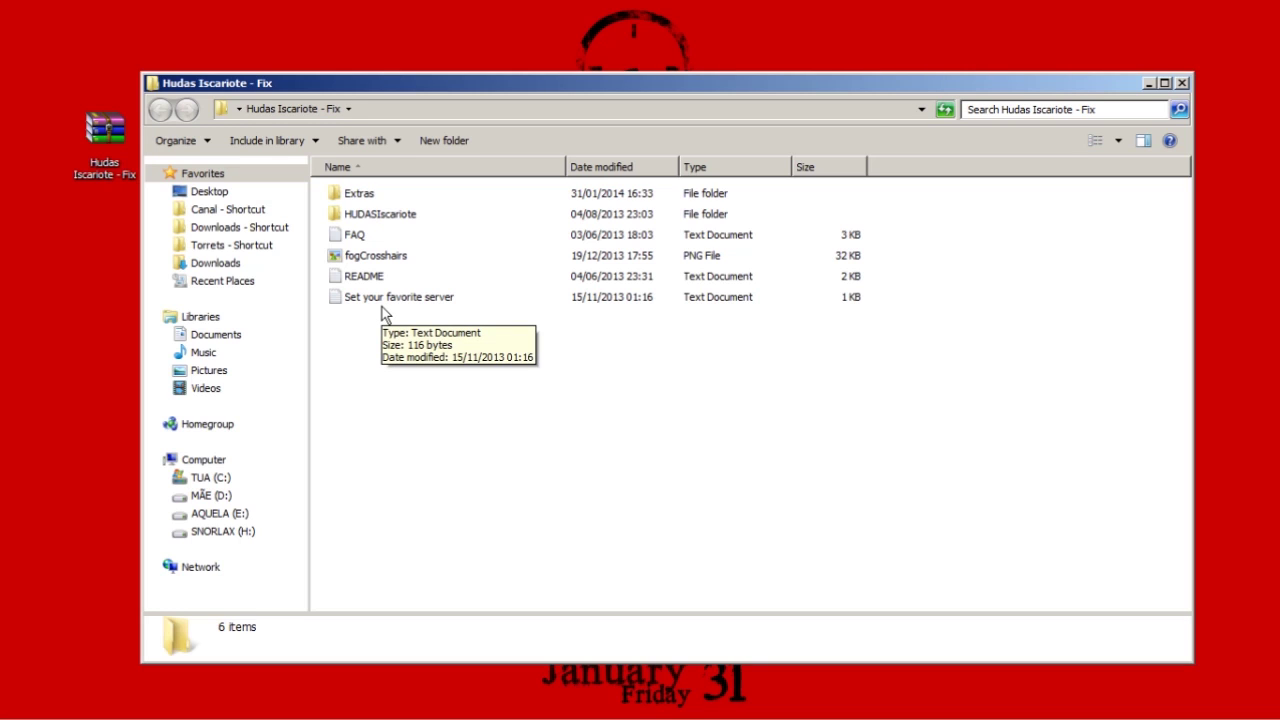
double_click(380, 215)
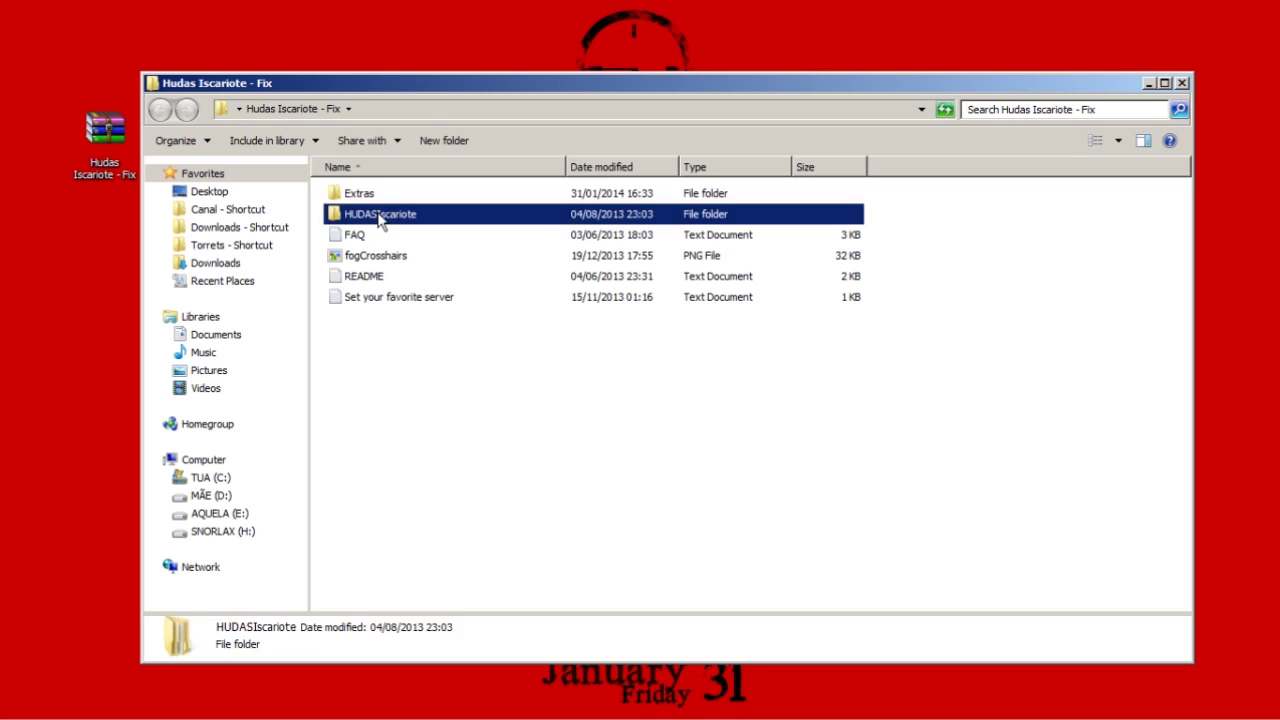
key(BackSpace)
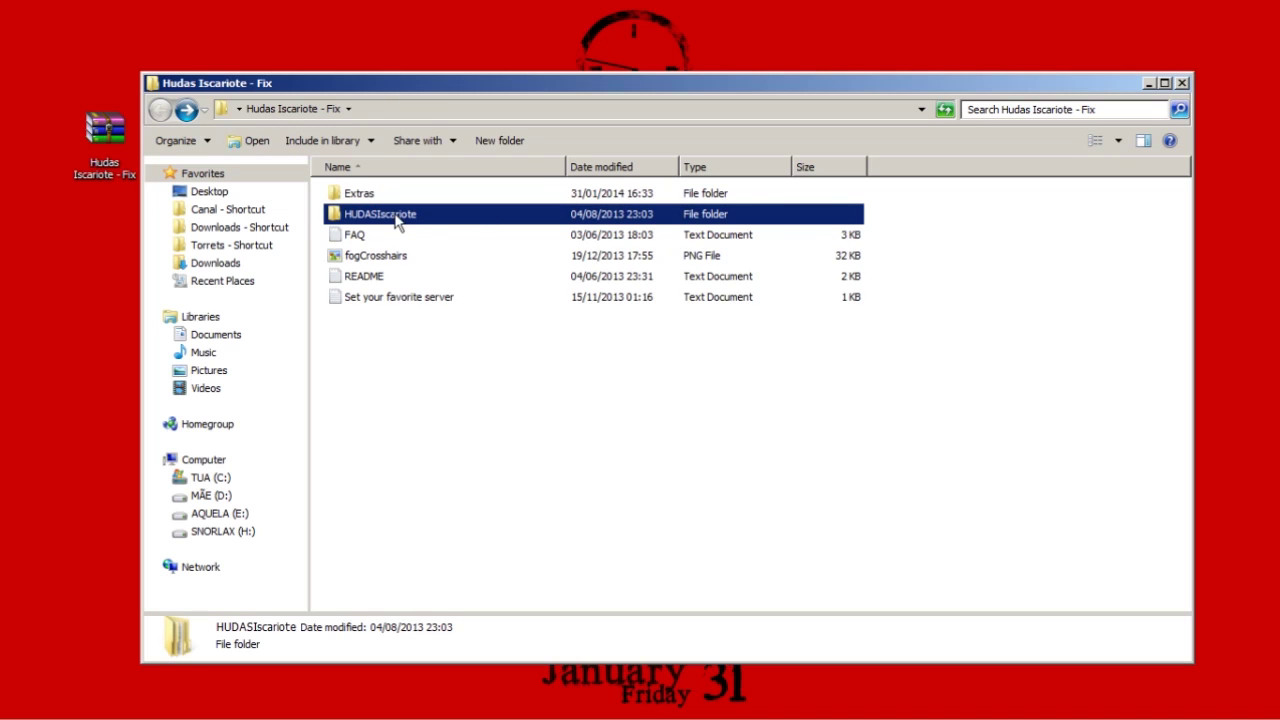
double_click(360, 194)
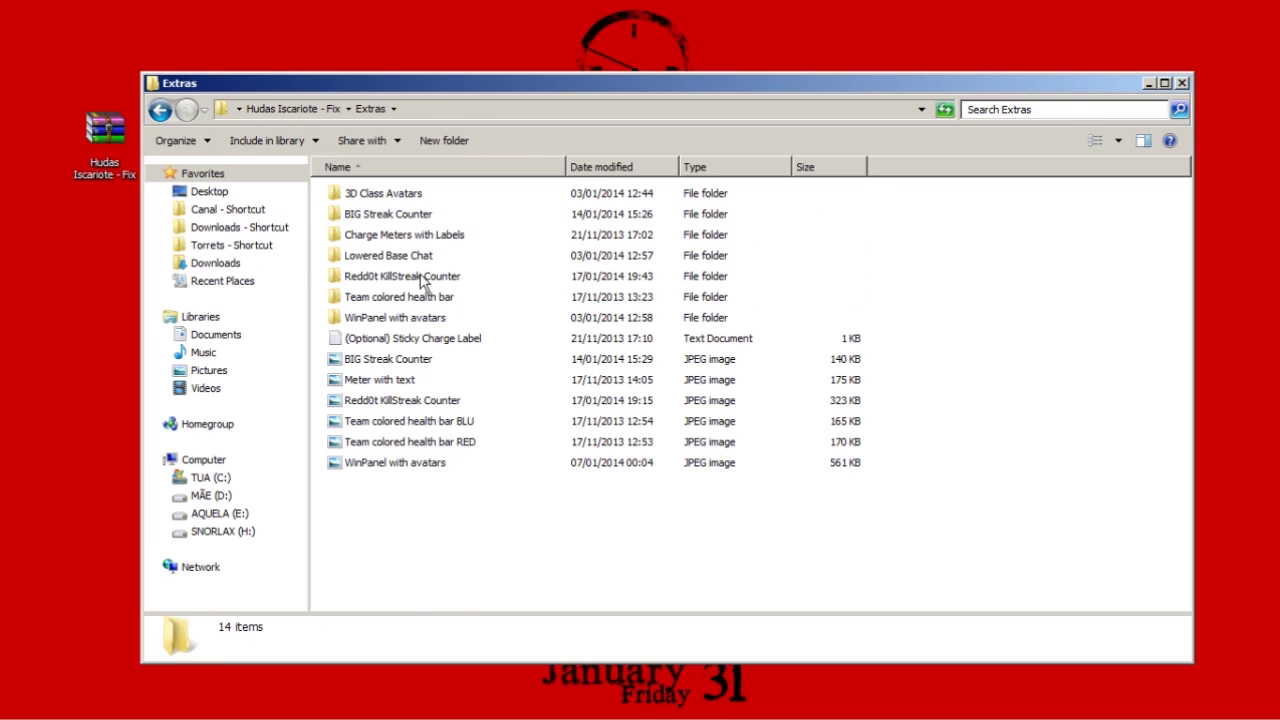
click(160, 110)
double_click(398, 217)
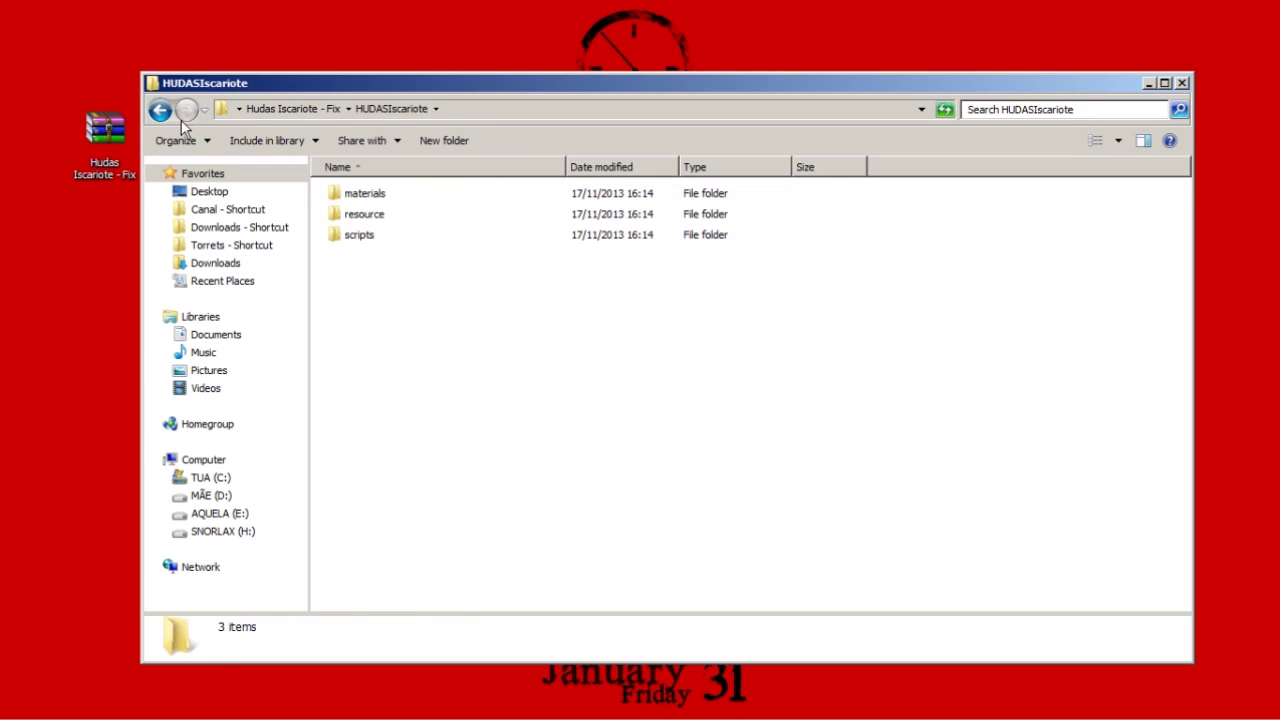
click(160, 110)
Highlight the materials, resource and scripts folders inside HUDASIscariote and close the separate Indieco folder window
double_click(385, 216)
drag(398, 316, 357, 200)
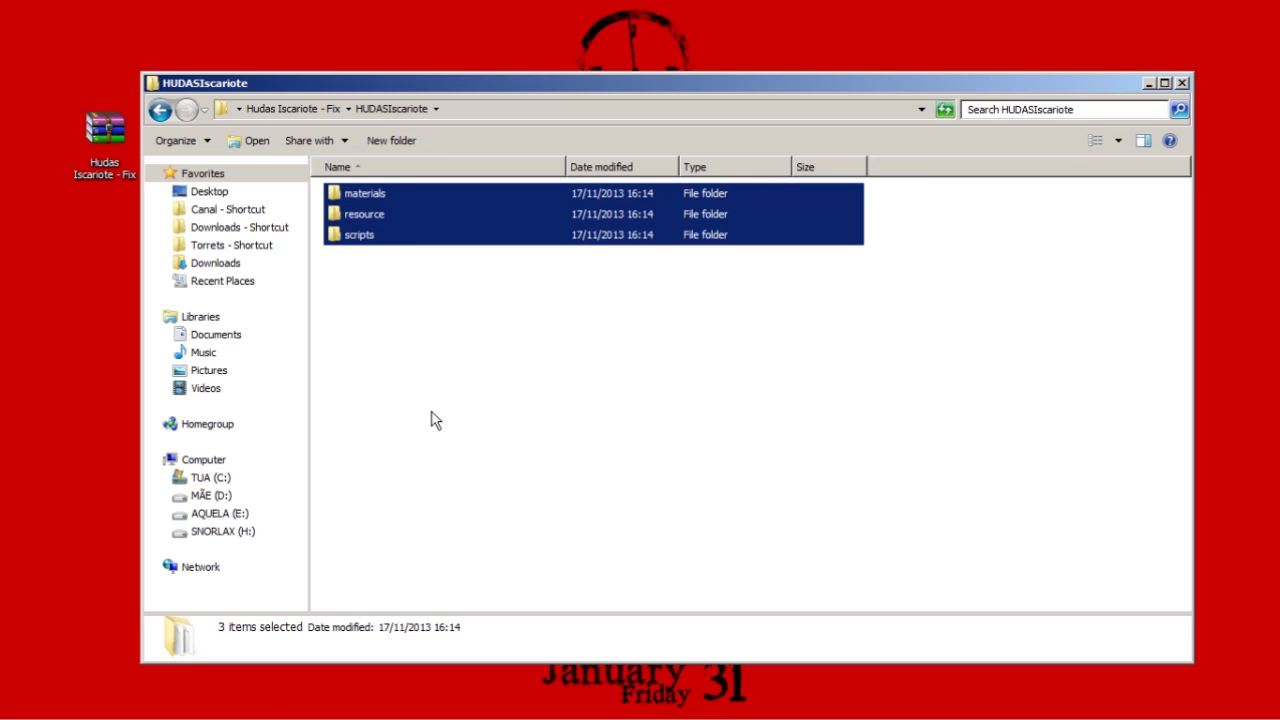
mouse_move(115, 709)
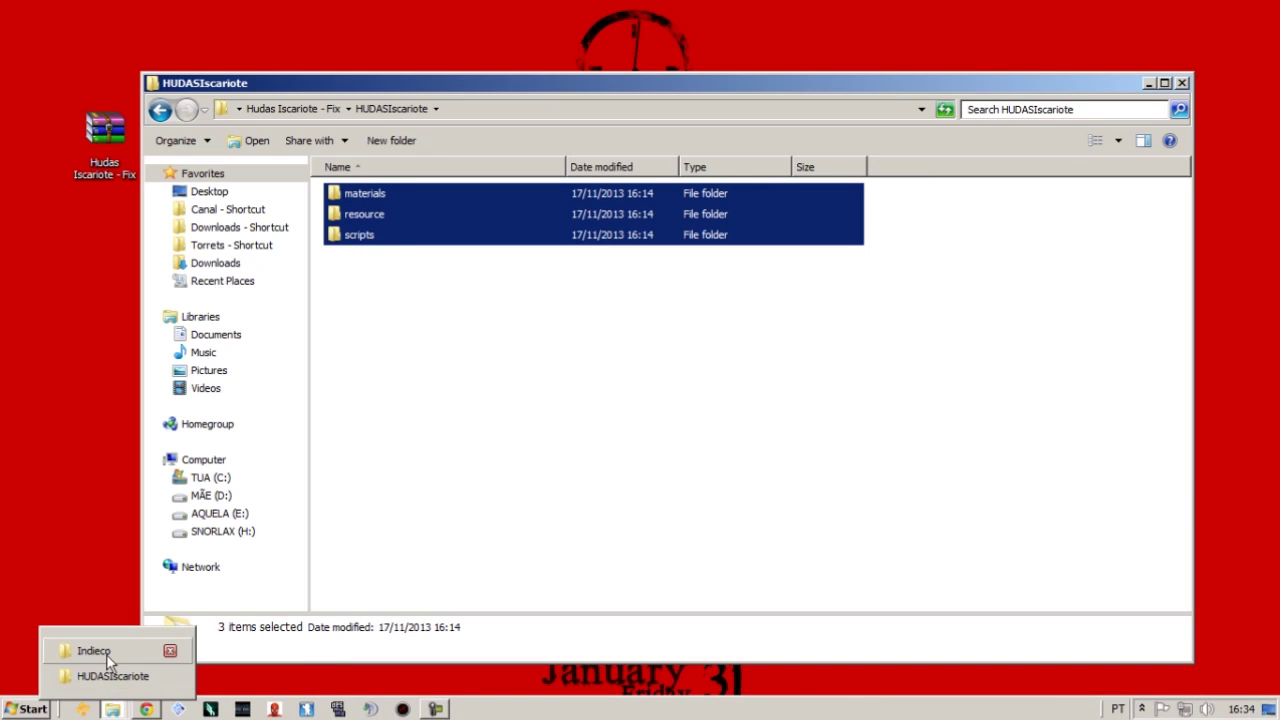
click(170, 651)
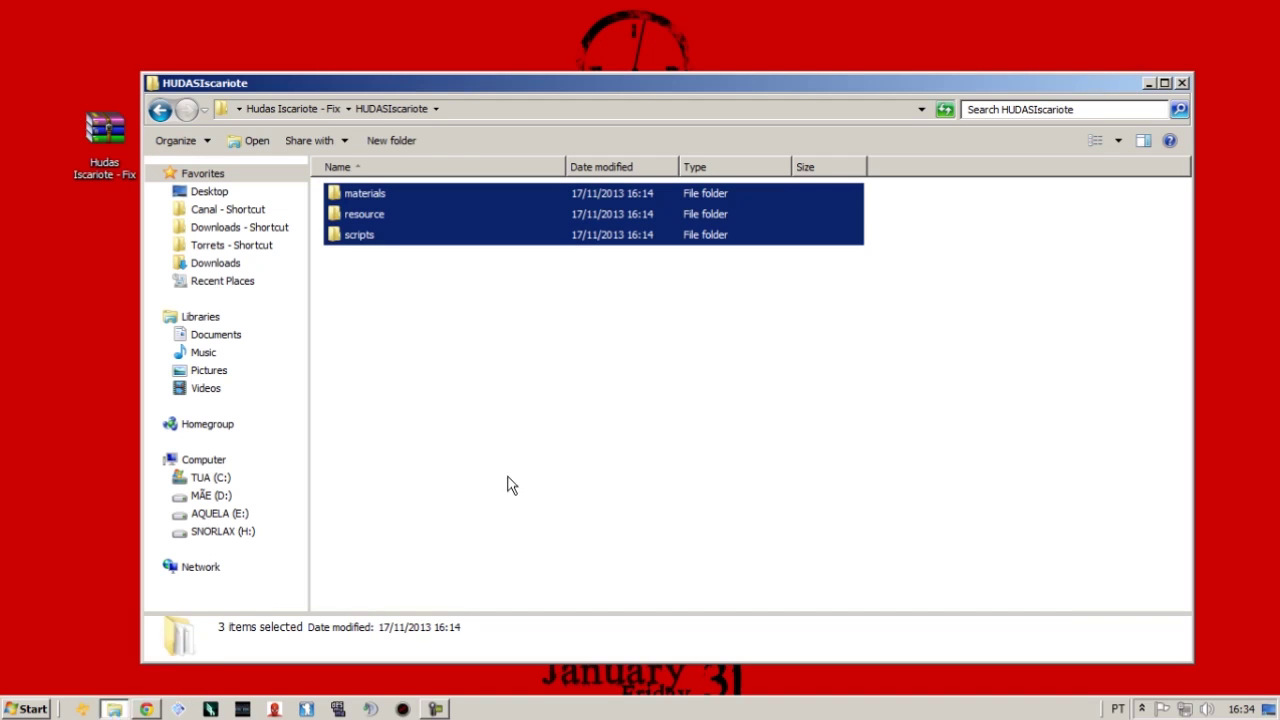
click(508, 486)
click(216, 496)
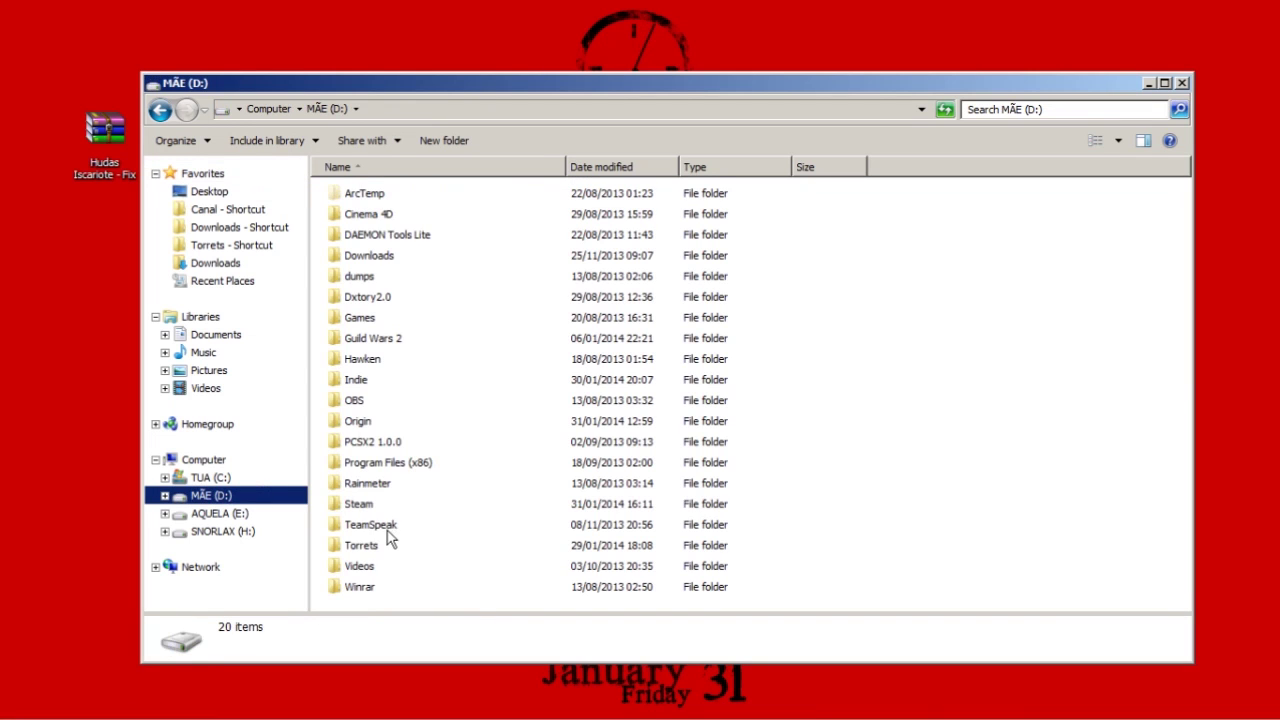
double_click(365, 508)
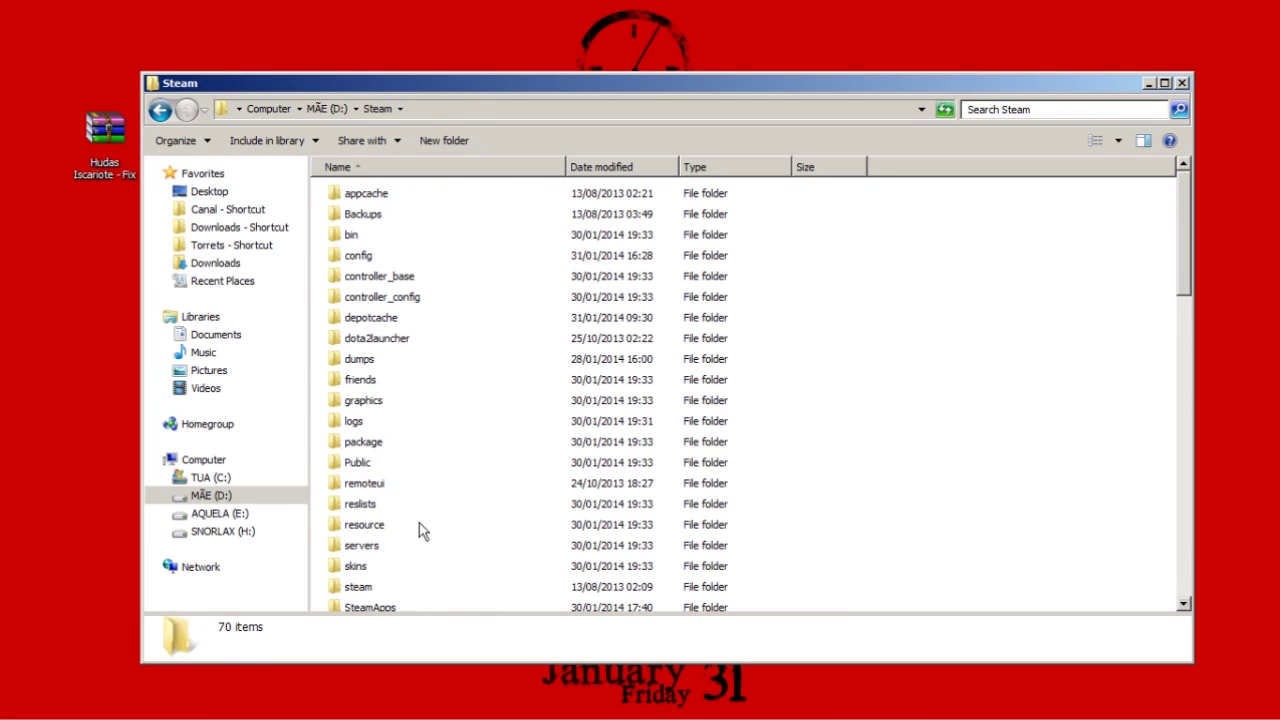
click(160, 110)
click(160, 110)
click(160, 110)
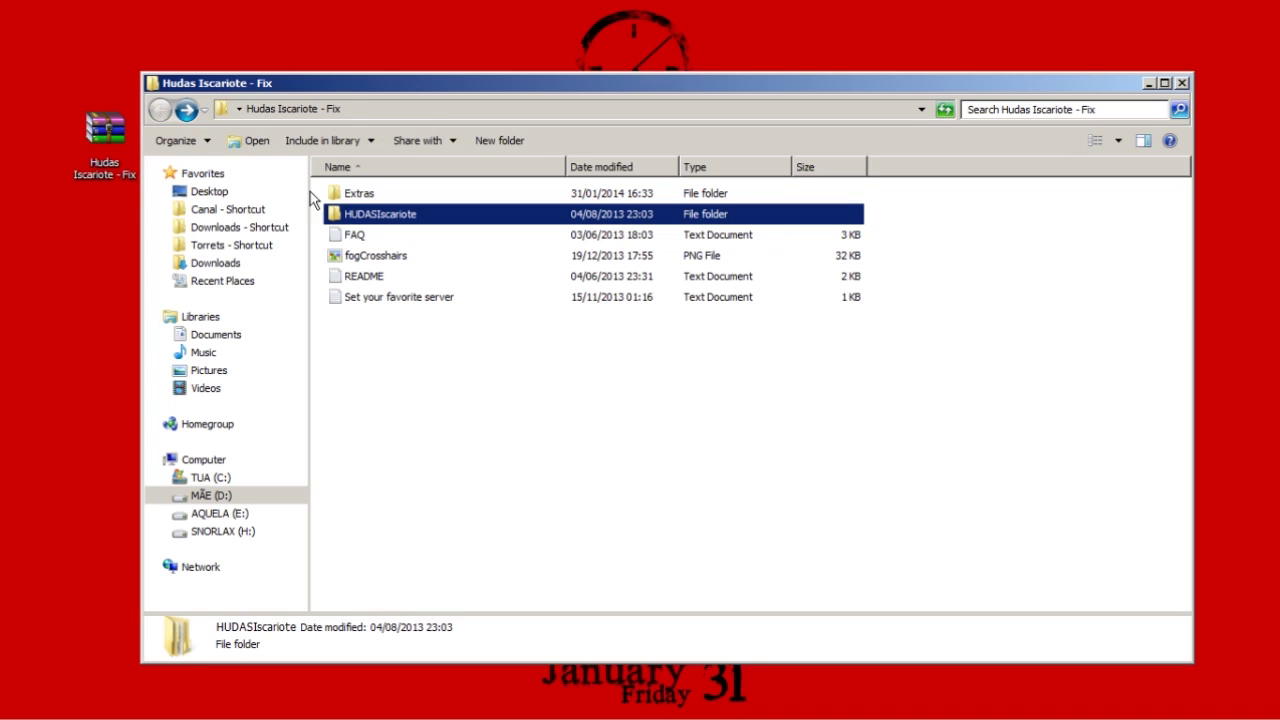
Reopen the HUDASIscariote folder and select its materials, resource and scripts folders
double_click(370, 227)
drag(326, 180, 420, 288)
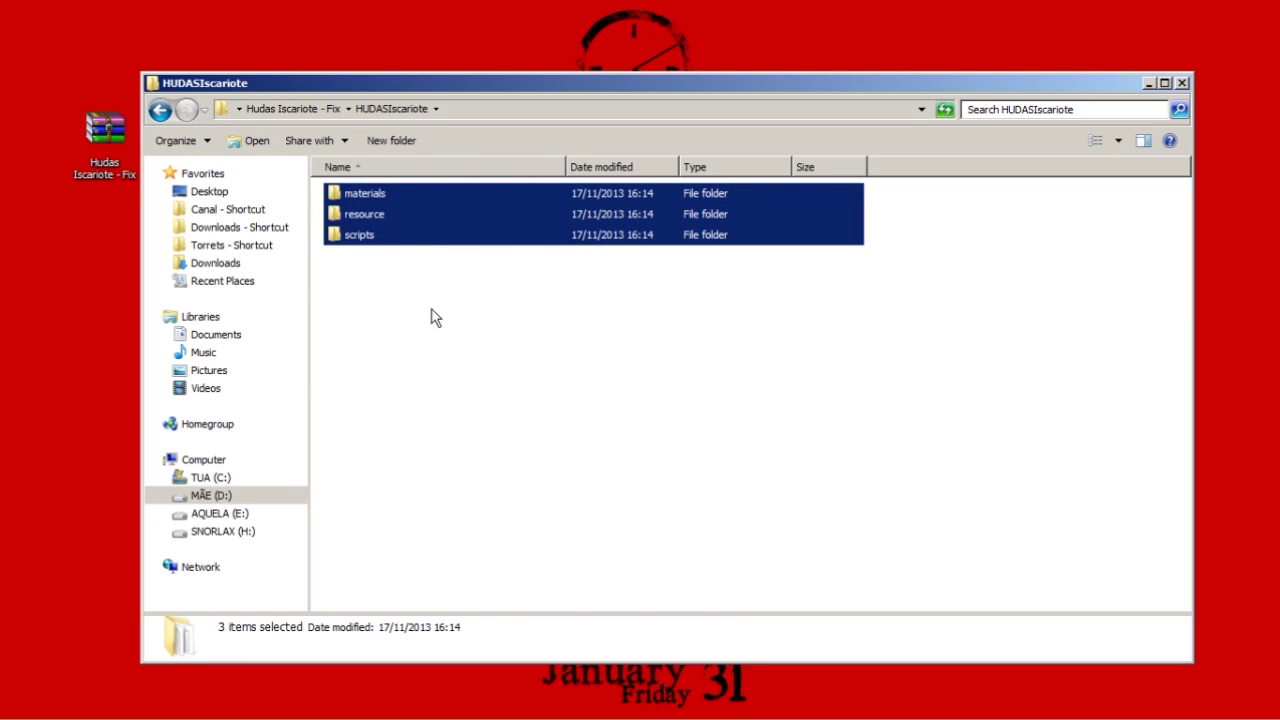
Go to the common folder under Steam\SteamApps on drive D:
click(210, 496)
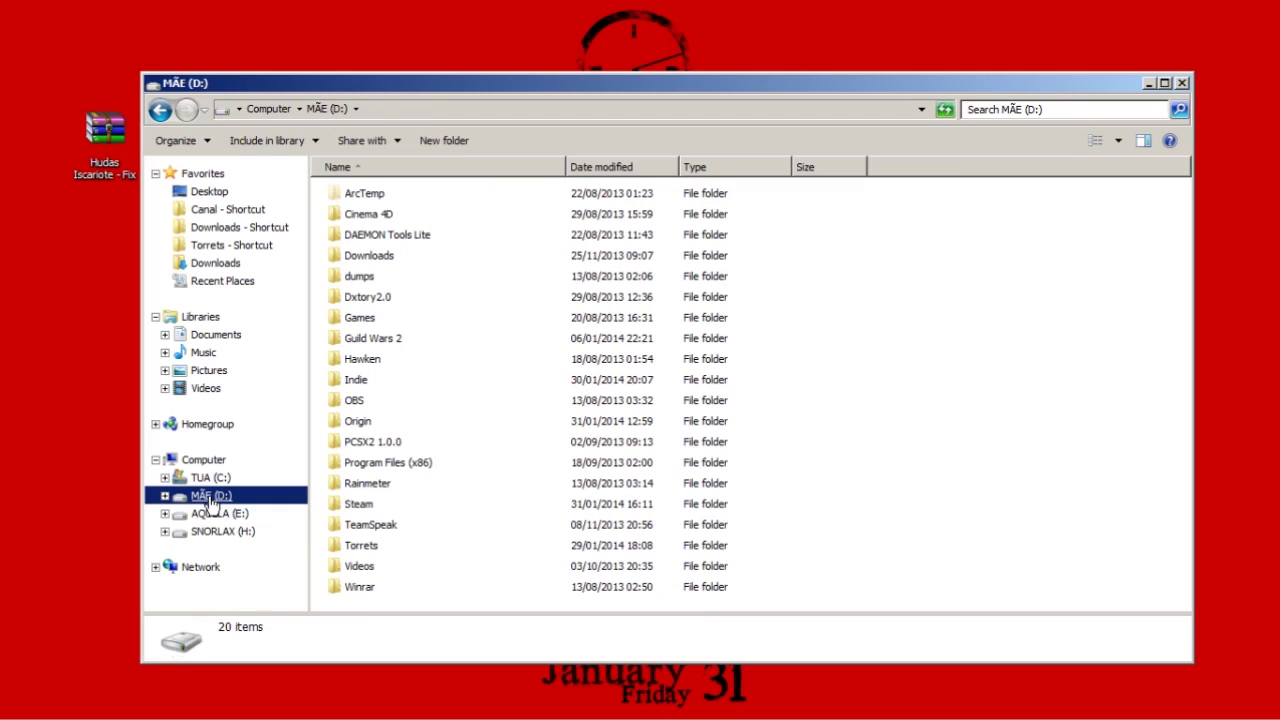
double_click(362, 505)
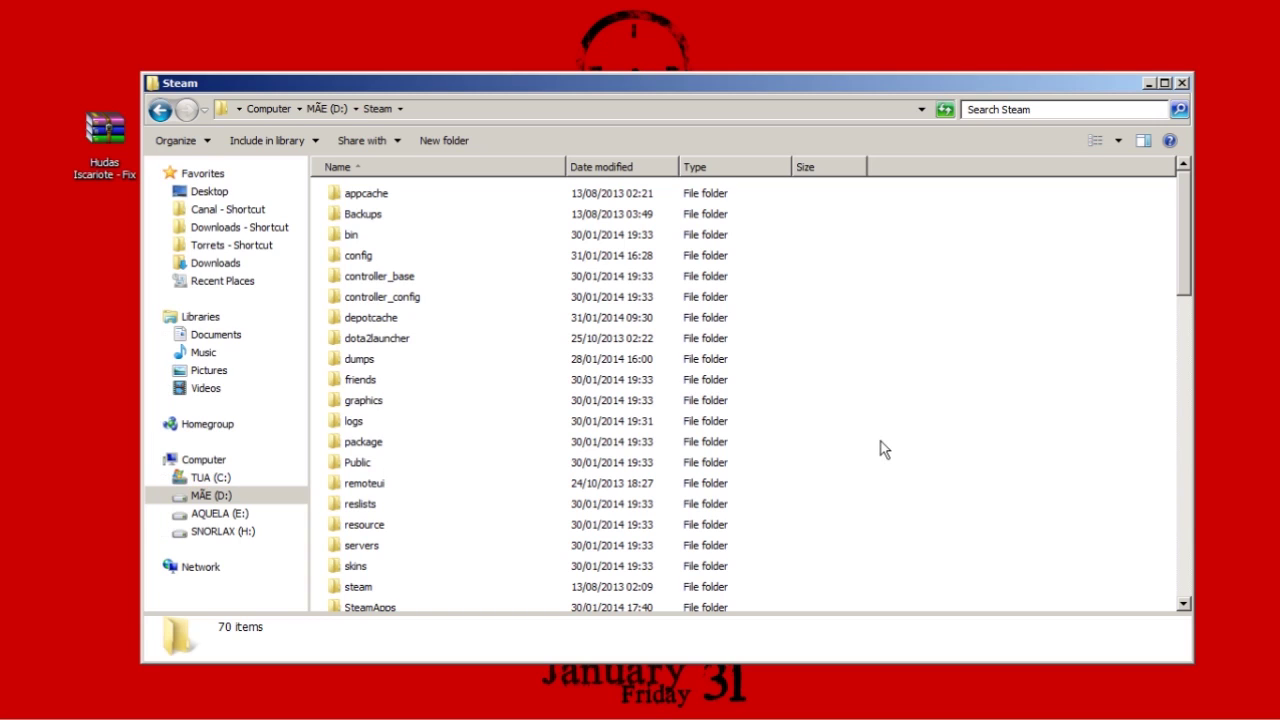
scroll(620, 460, down, 1)
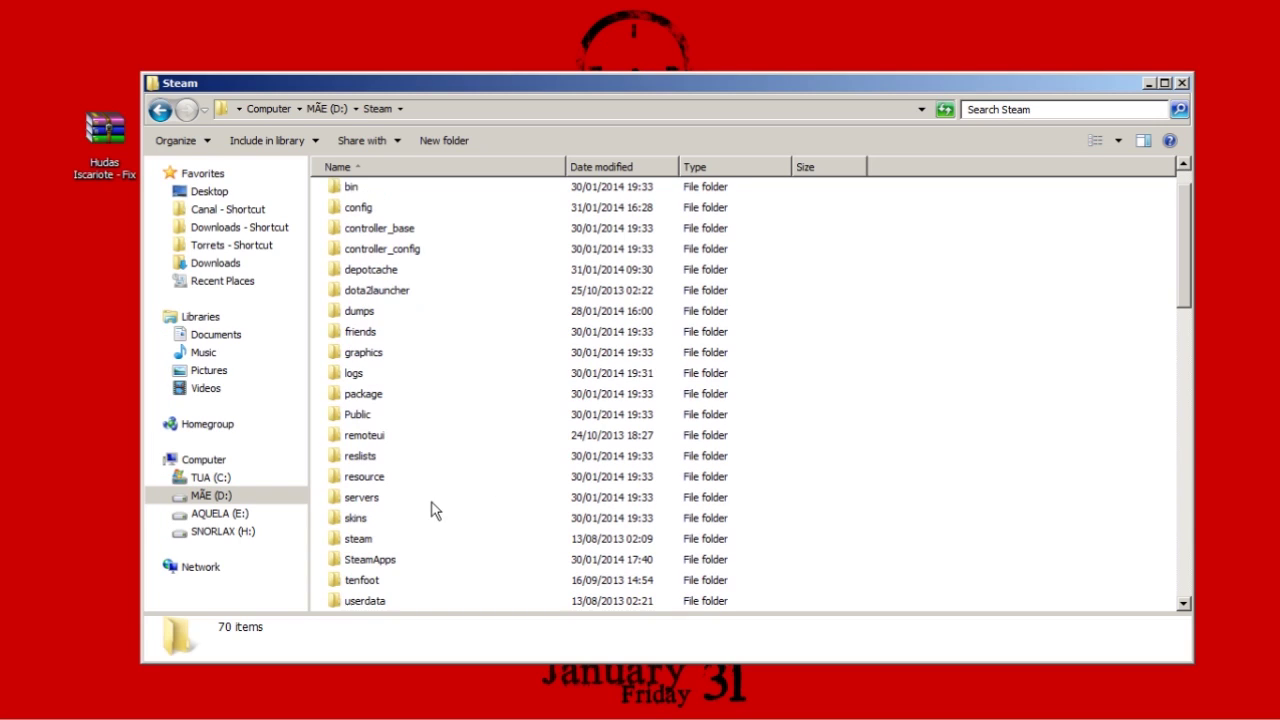
double_click(366, 560)
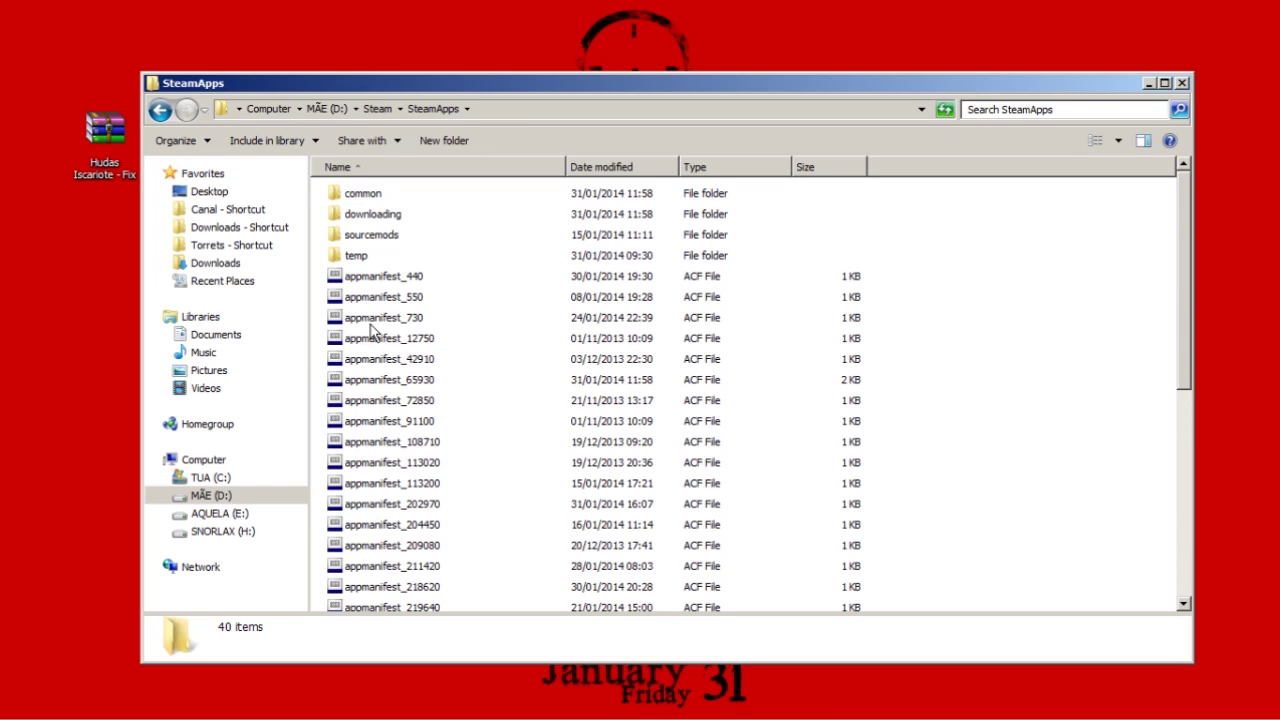
double_click(364, 196)
Find the Team Fortress 2 game folder and open the custom folder inside its tf folder
scroll(503, 383, down, 4)
click(500, 380)
key(t)
scroll(522, 455, up, 8)
scroll(522, 455, down, 8)
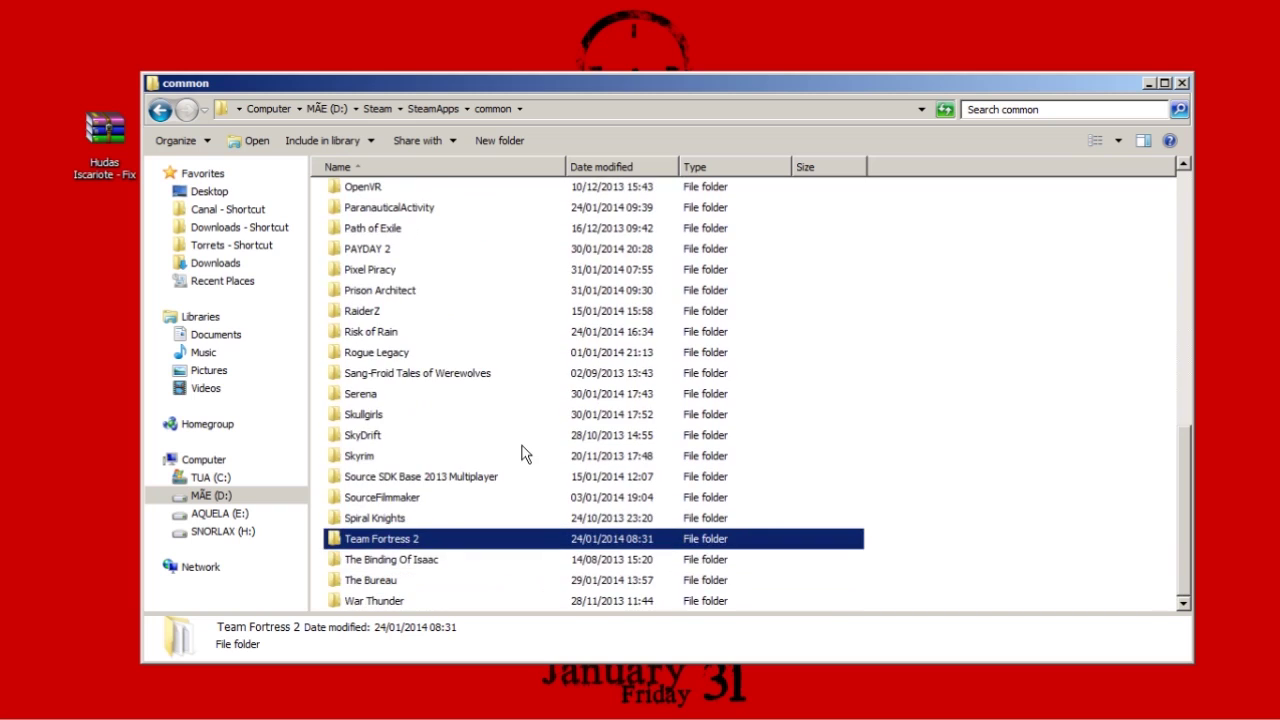
double_click(385, 546)
double_click(354, 276)
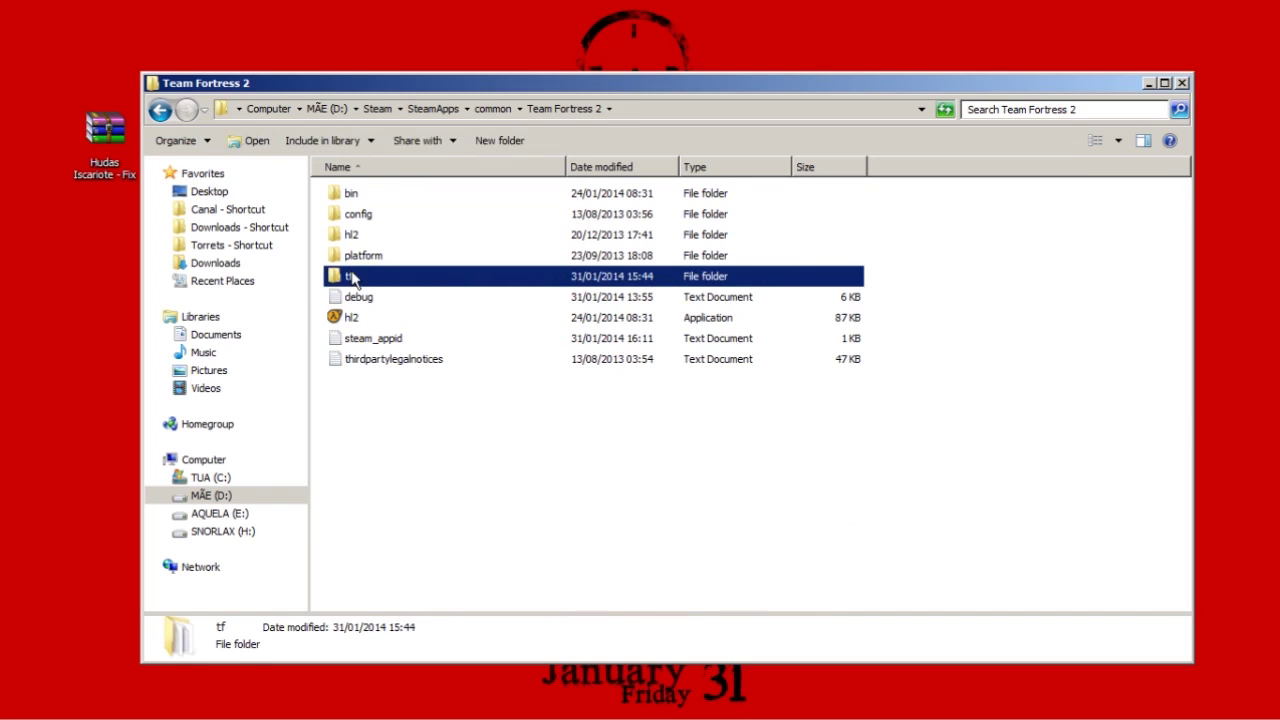
double_click(360, 257)
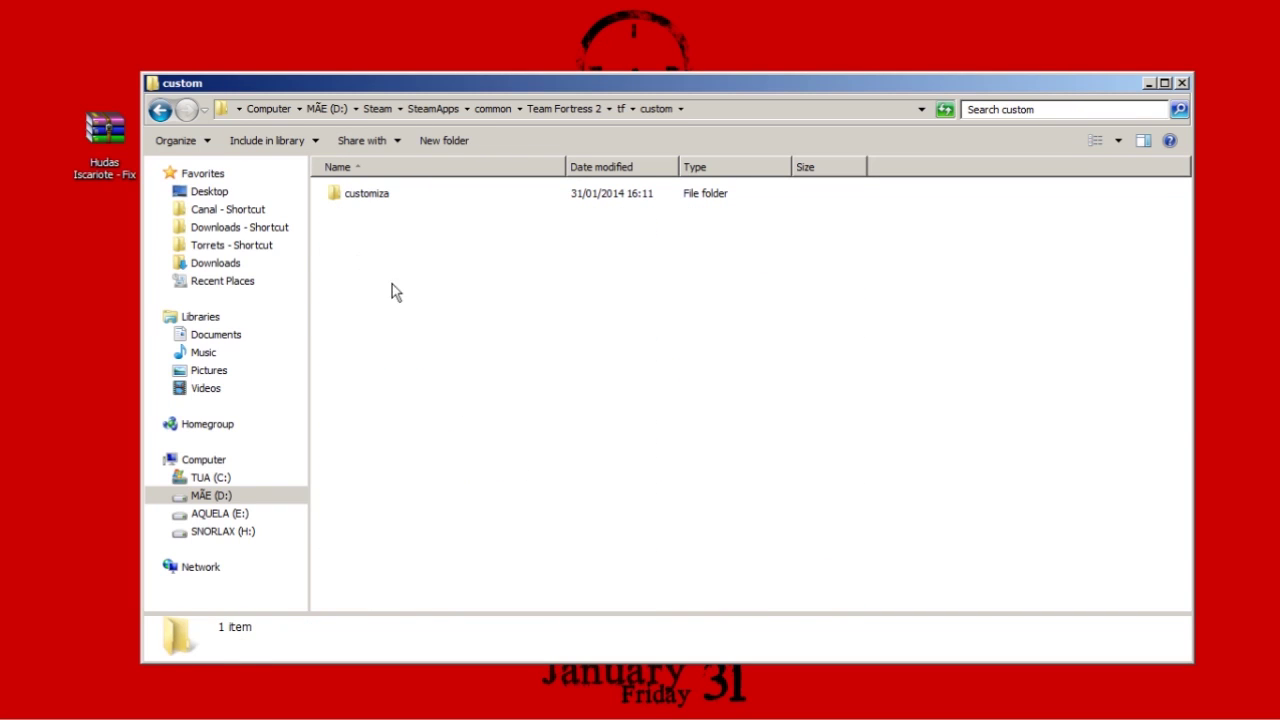
double_click(369, 197)
click(160, 110)
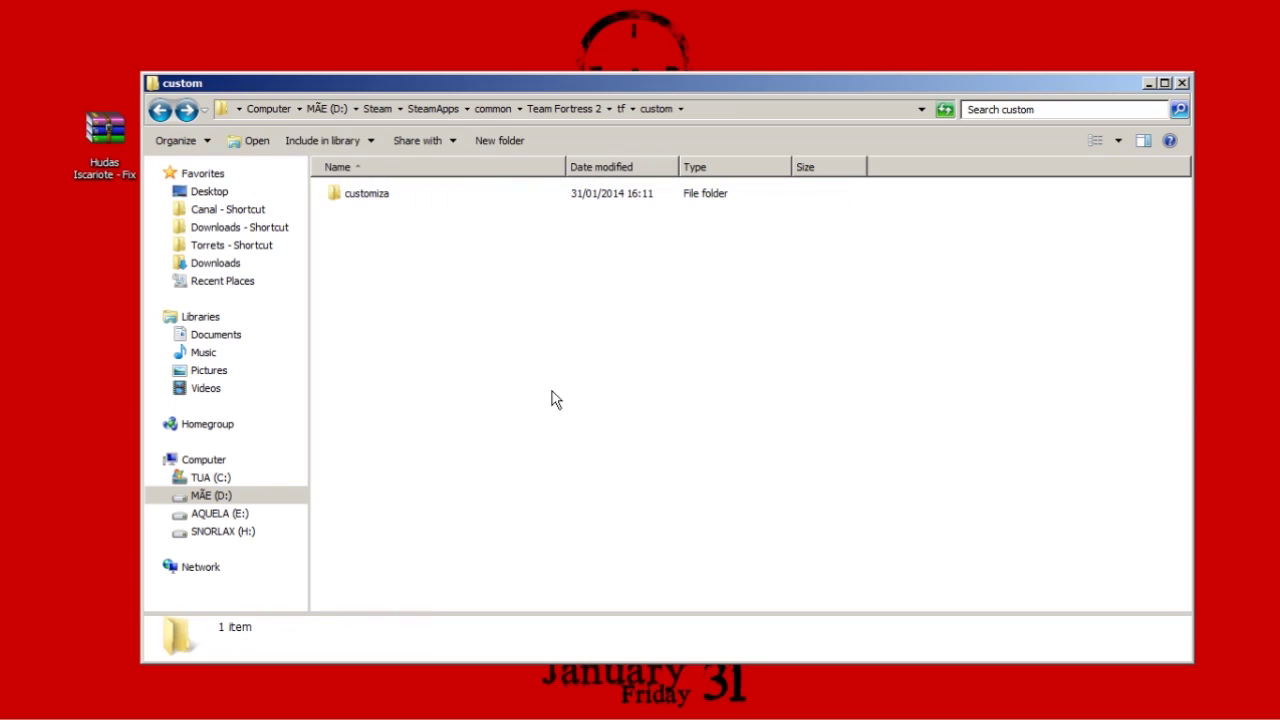
right_click(438, 297)
click(423, 287)
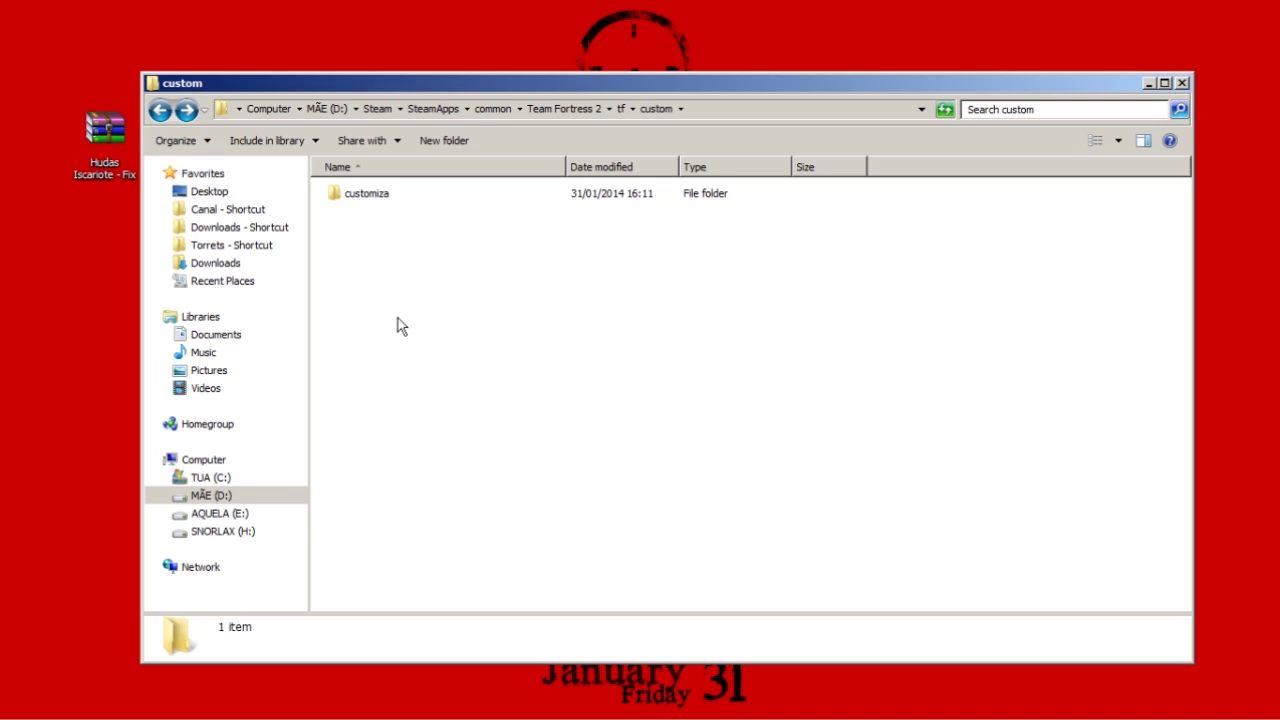
right_click(387, 267)
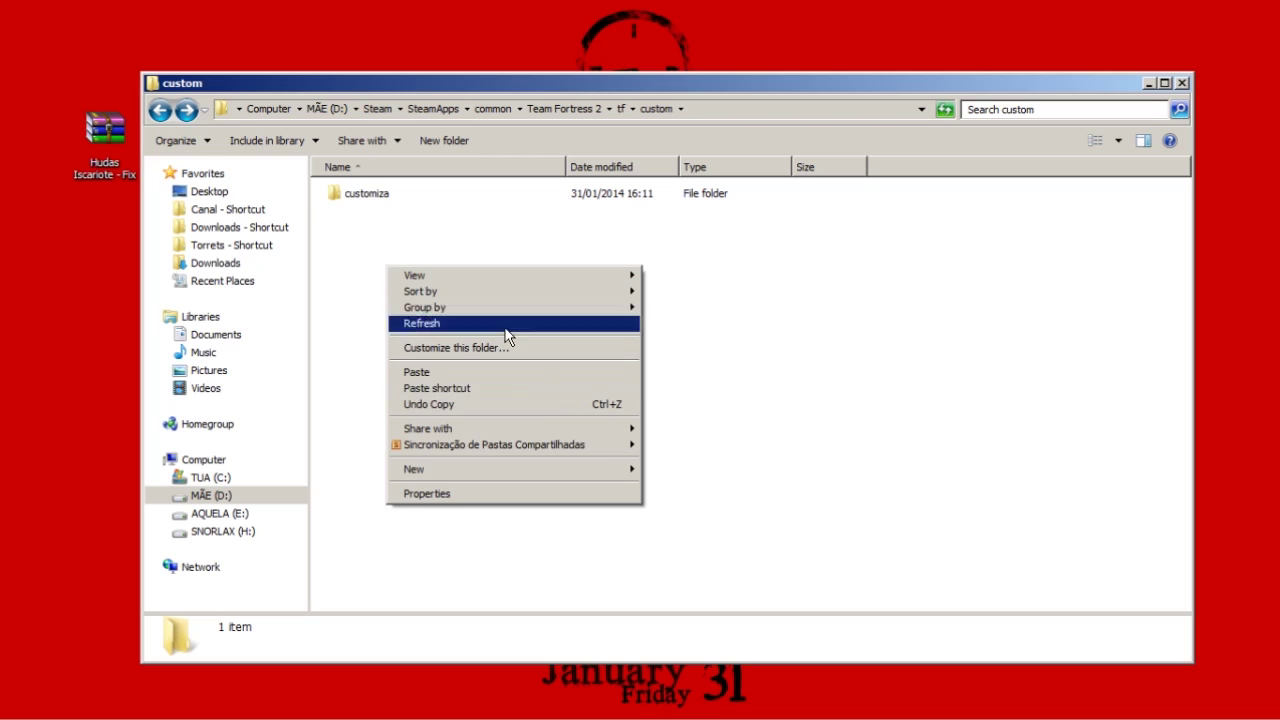
click(378, 221)
Look through the customiza folder and its cfg subfolder, and return to the custom folder
double_click(365, 195)
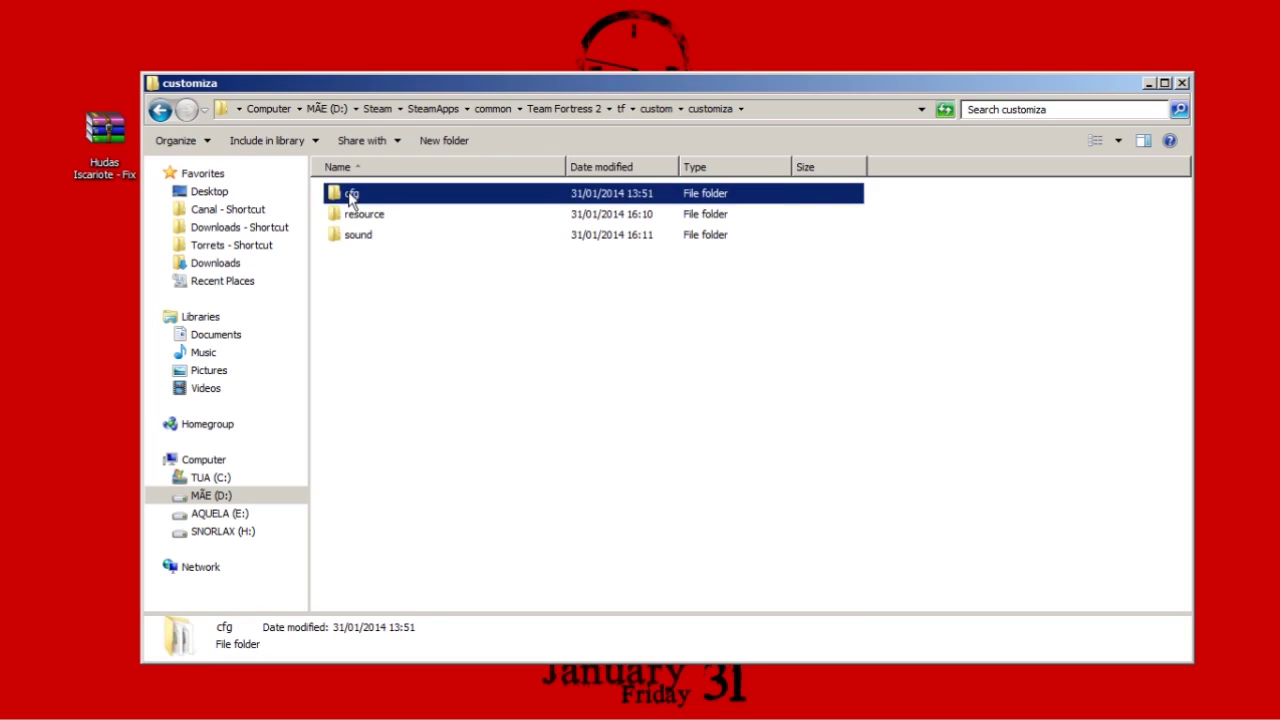
double_click(352, 194)
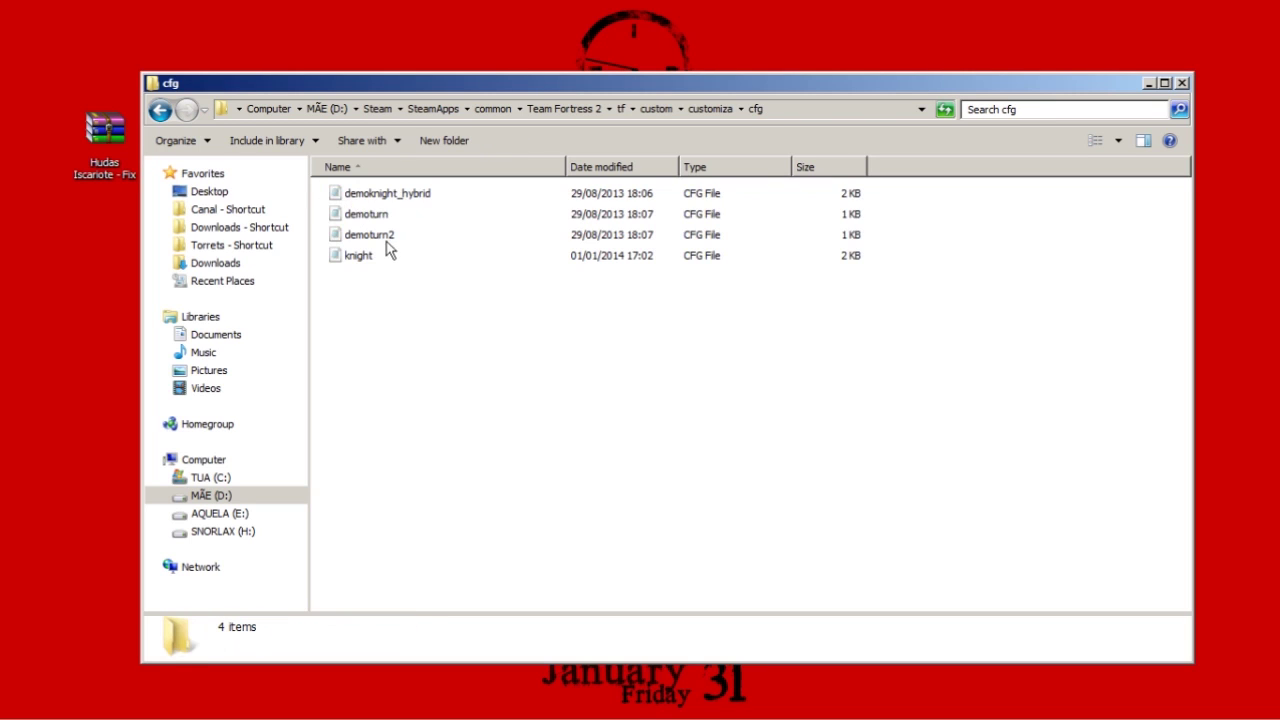
click(160, 110)
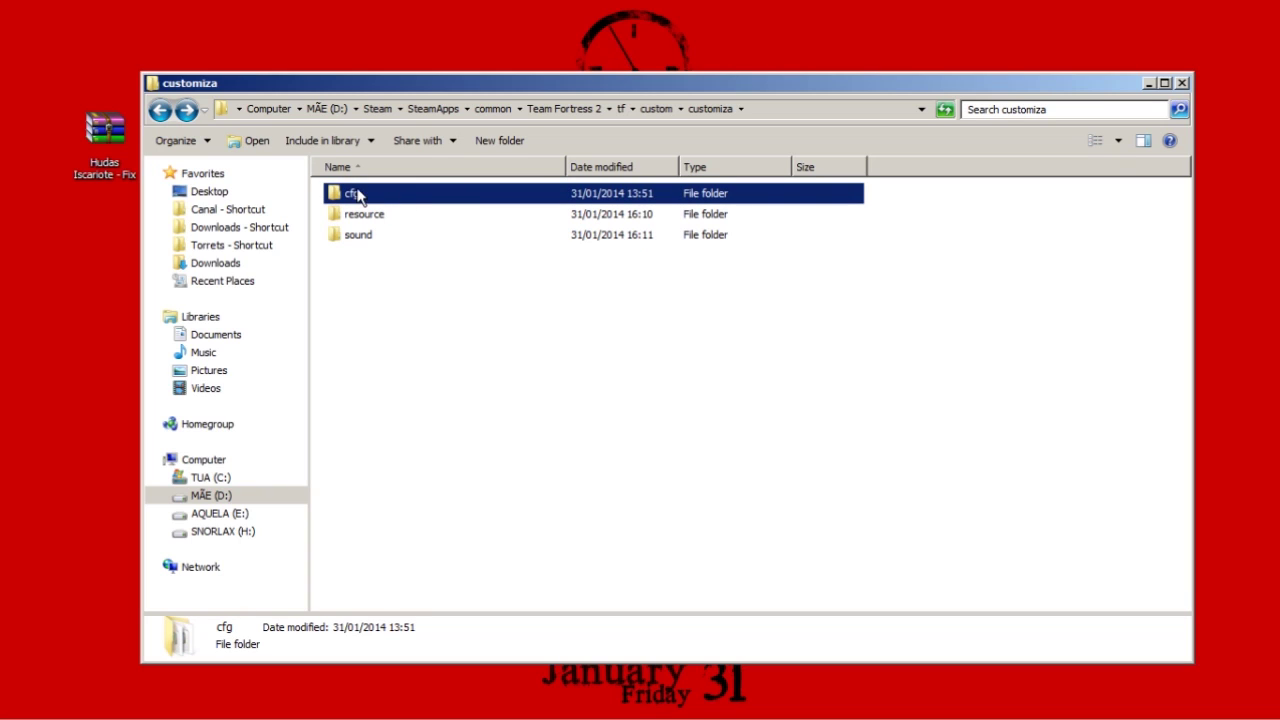
double_click(358, 195)
double_click(160, 110)
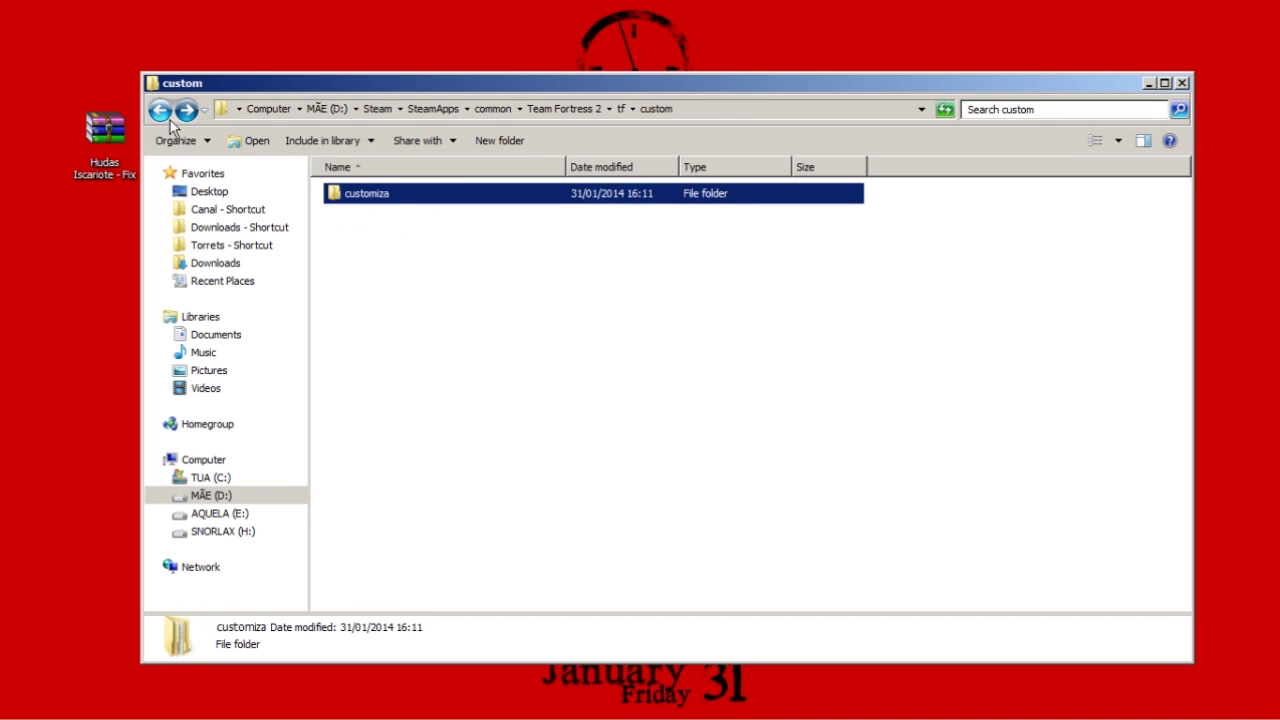
double_click(394, 196)
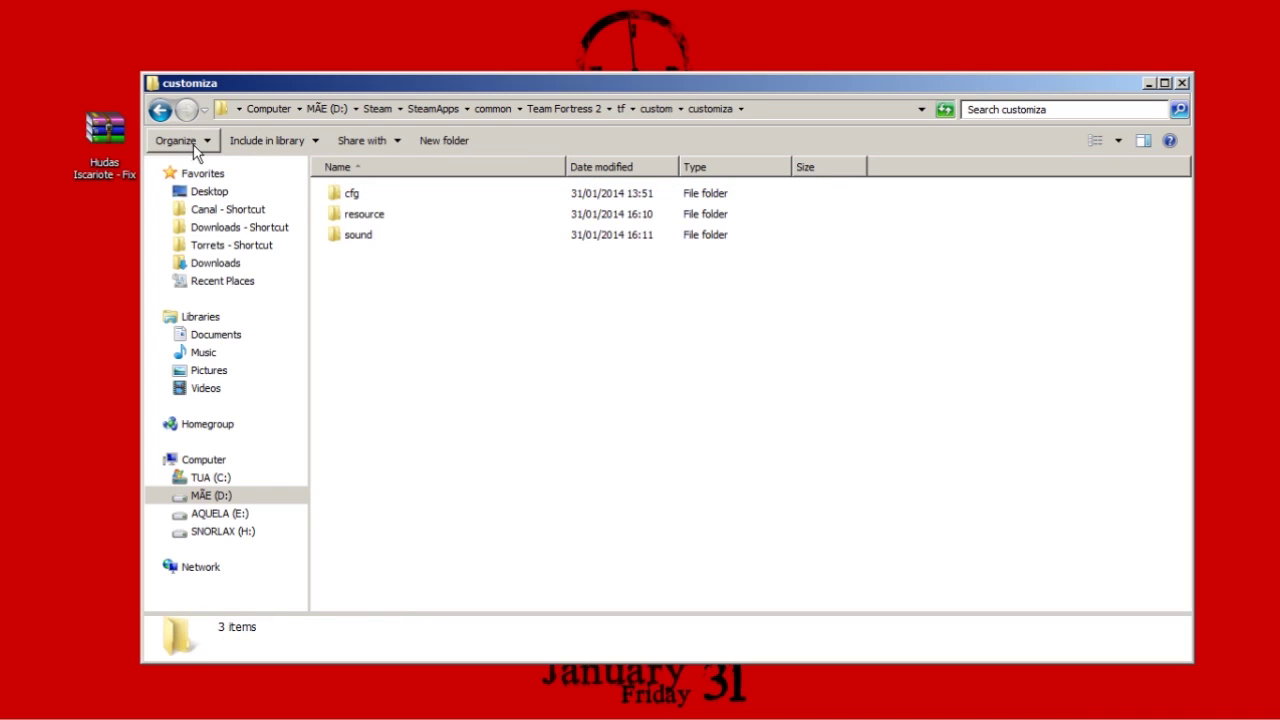
click(160, 110)
Paste the copied HUD folders into customiza, merging with the existing resource folder and applying this choice to all current items
click(471, 326)
right_click(471, 326)
click(376, 218)
double_click(374, 200)
key(ctrl+v)
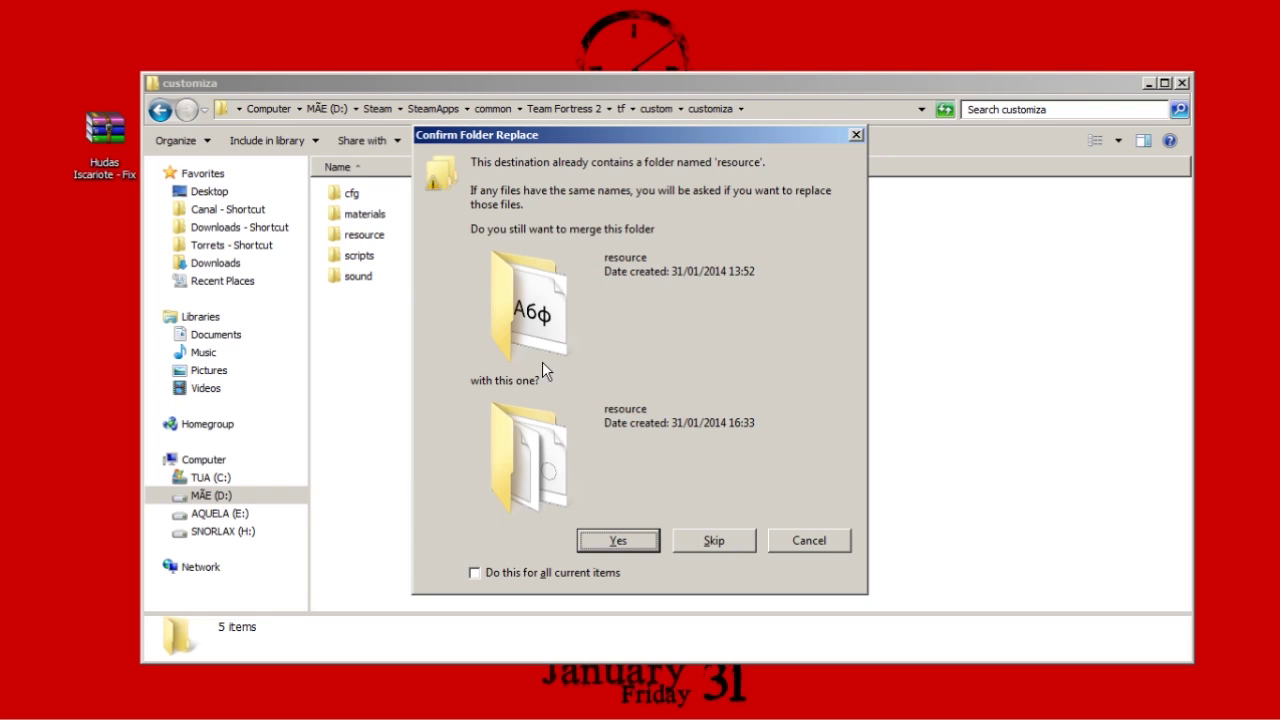
click(562, 574)
click(608, 543)
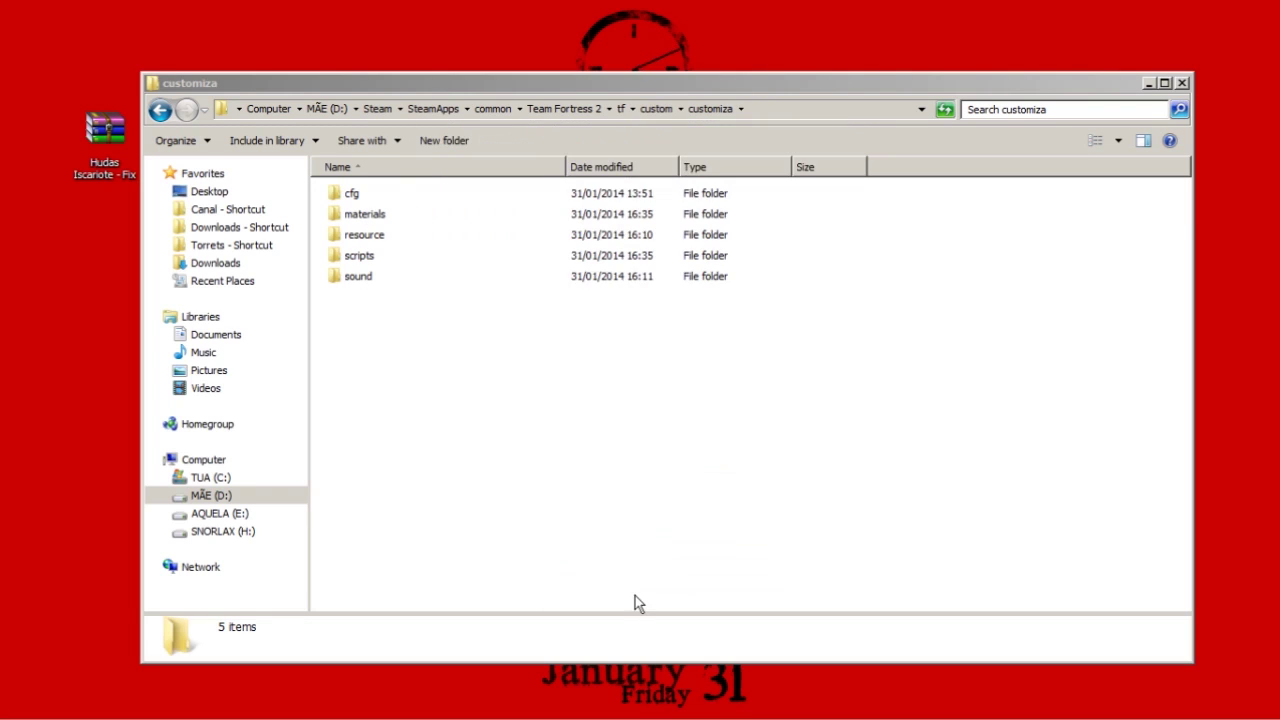
Retry the merge of the in-use resource folder and dismiss the copy dialog
click(511, 539)
click(601, 286)
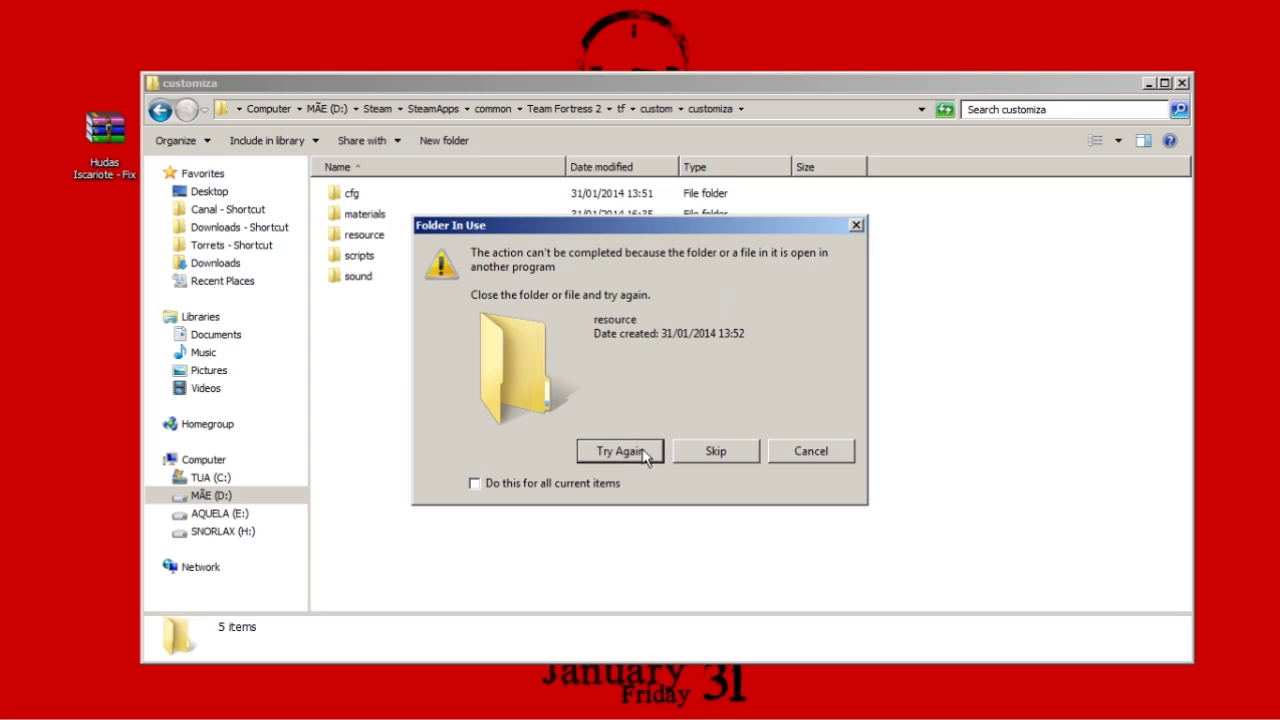
click(625, 451)
click(792, 454)
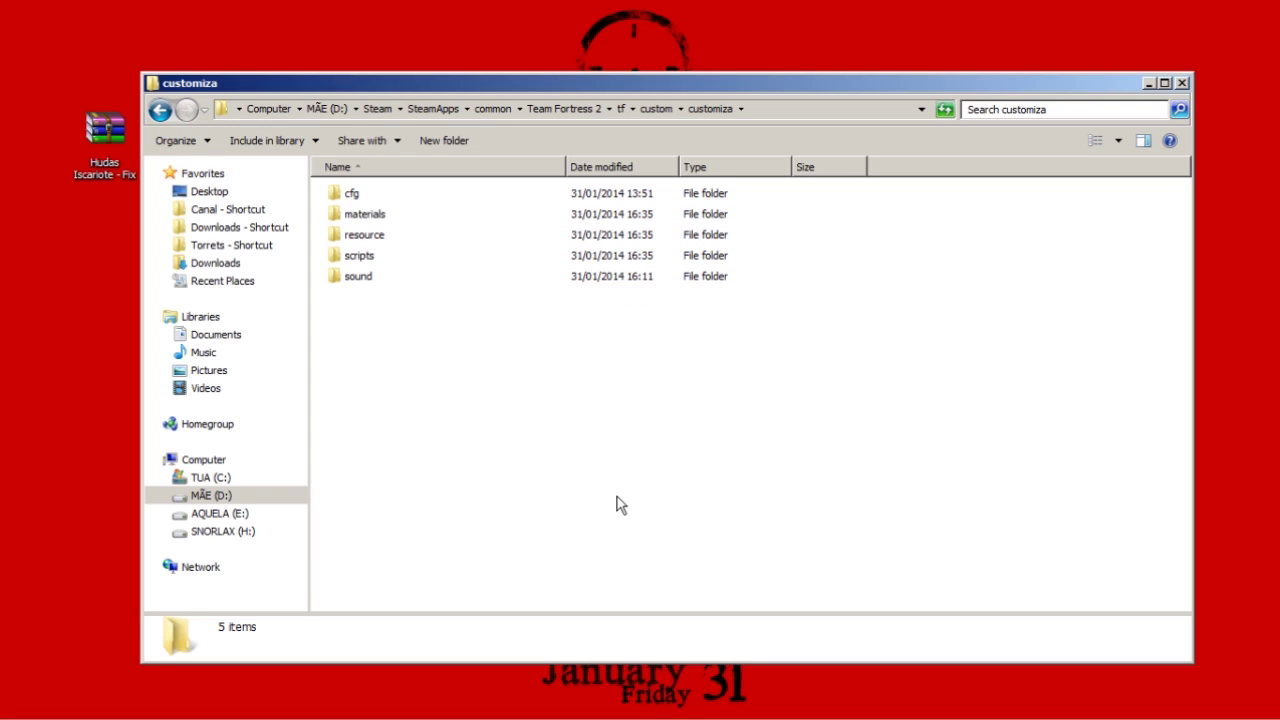
Inspect the contents of the materials, resource, scripts and sound folders inside customiza
double_click(362, 214)
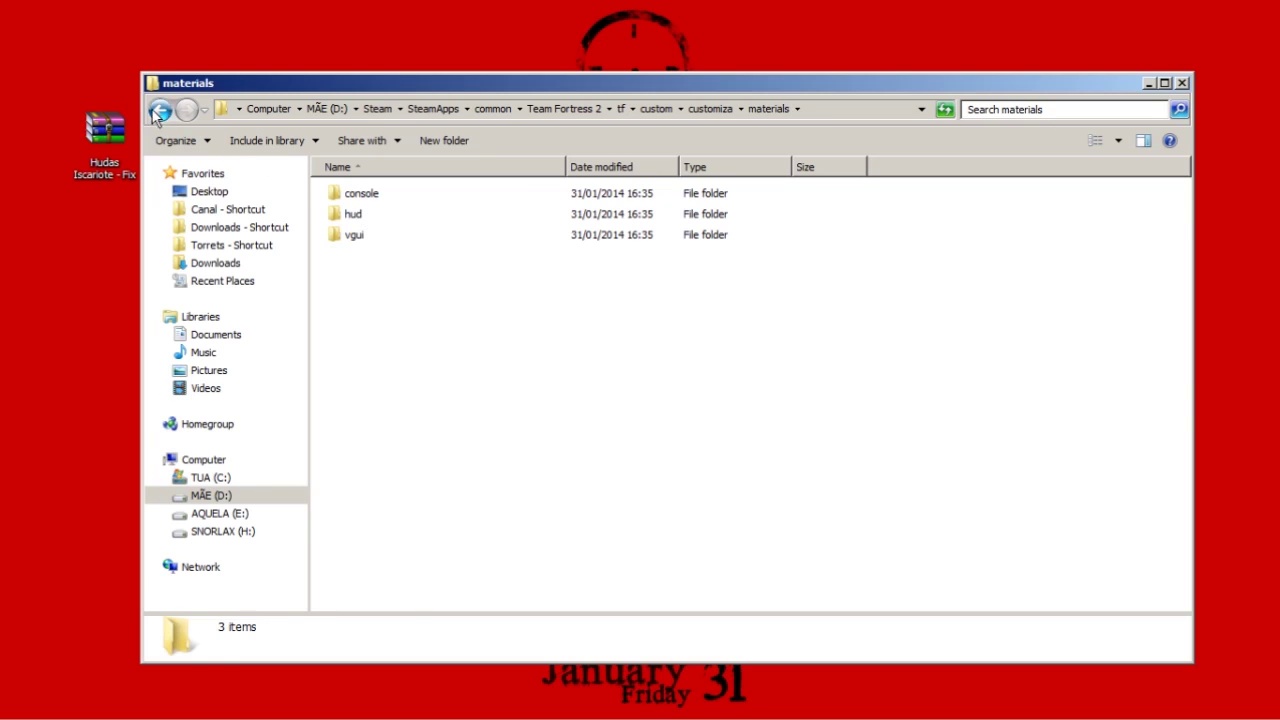
key(BackSpace)
double_click(385, 236)
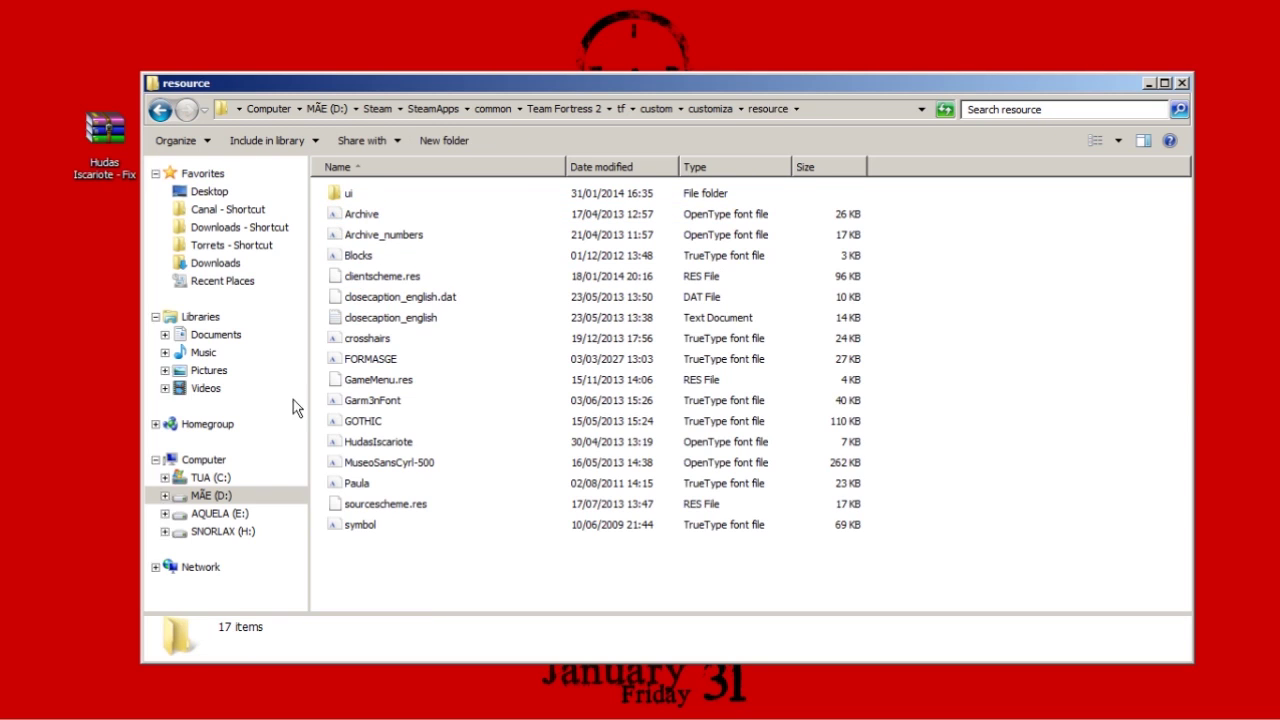
click(160, 108)
double_click(398, 254)
click(160, 108)
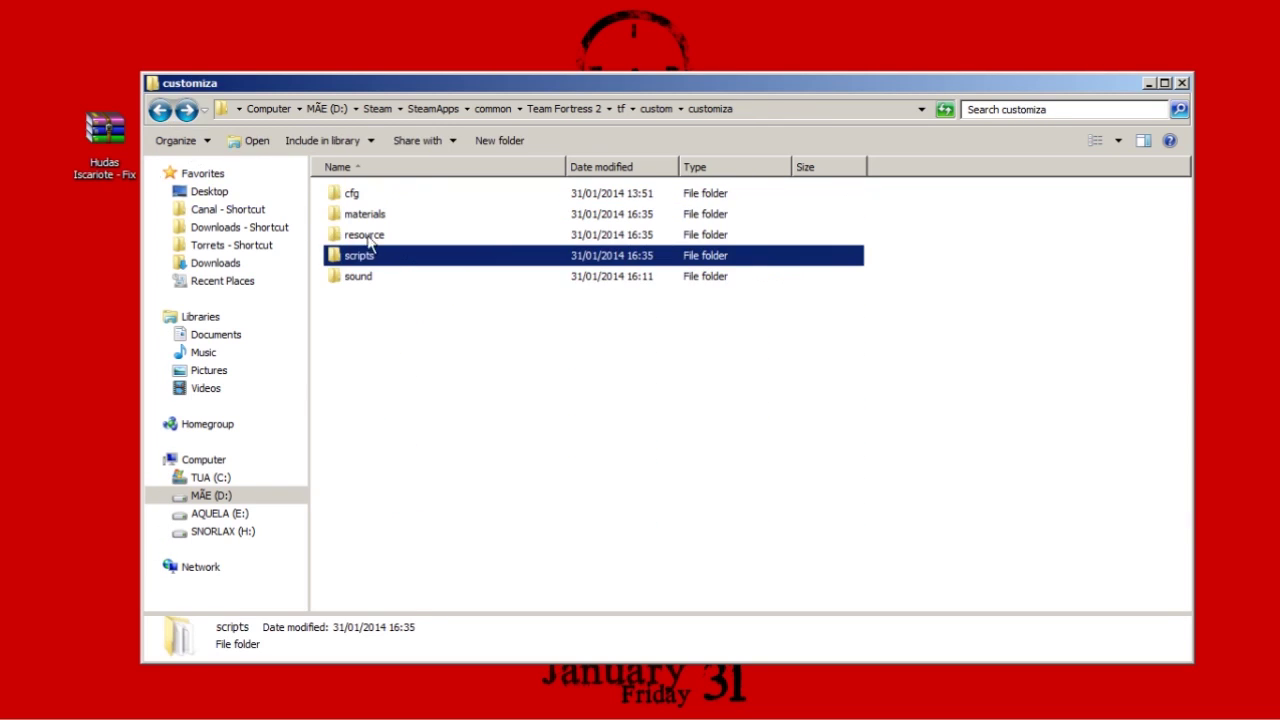
double_click(372, 277)
click(159, 110)
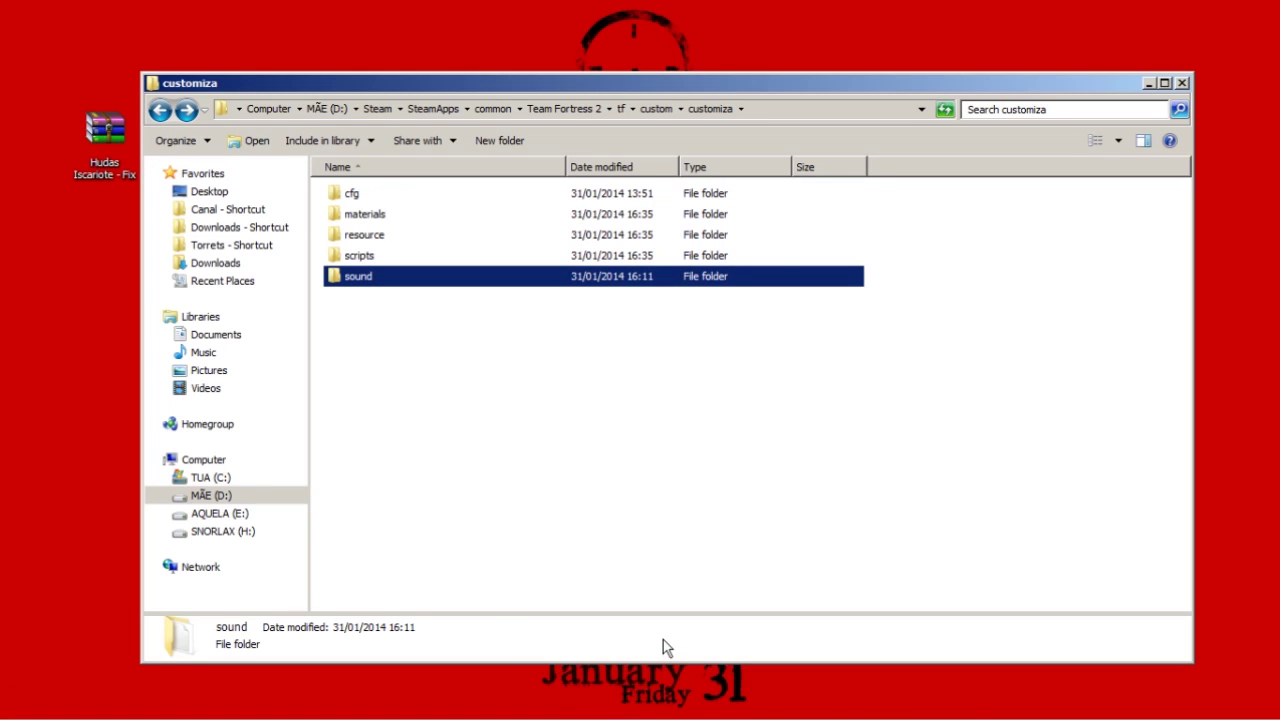
Switch to the Steam library and launch Team Fortress 2
key(alt+Tab)
key(alt+Tab)
key(alt+Tab)
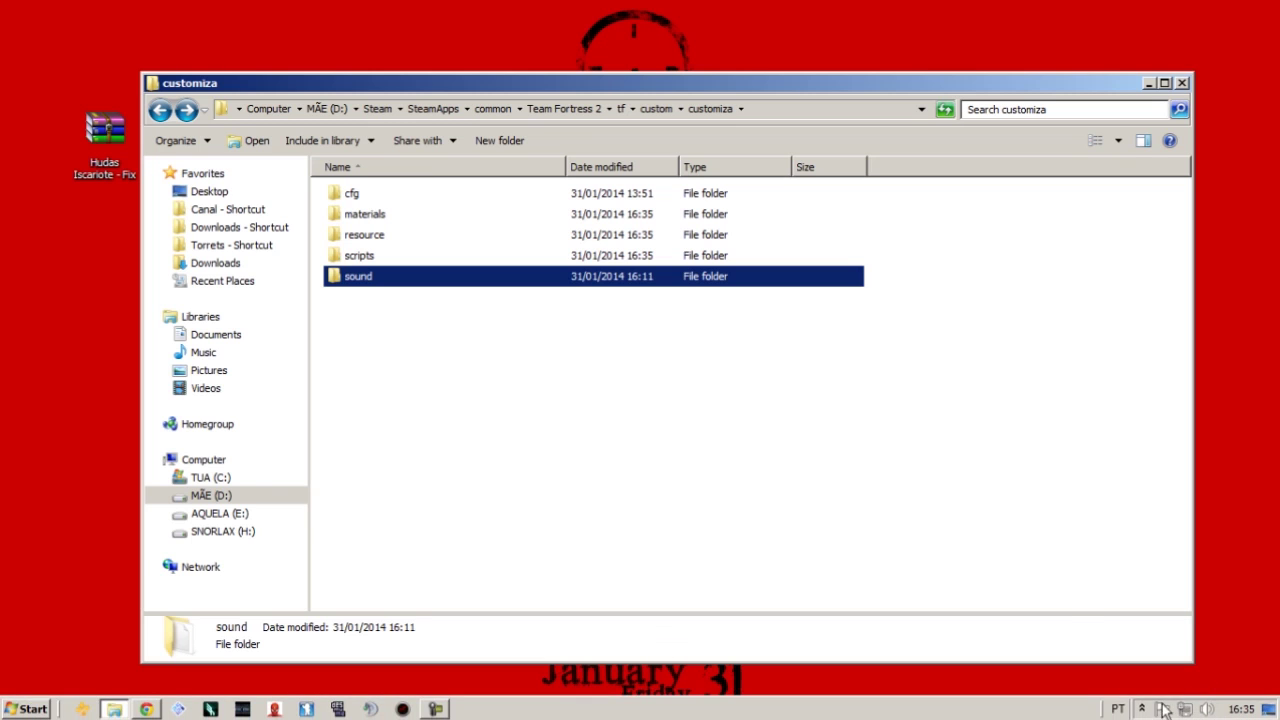
click(1142, 708)
click(1186, 576)
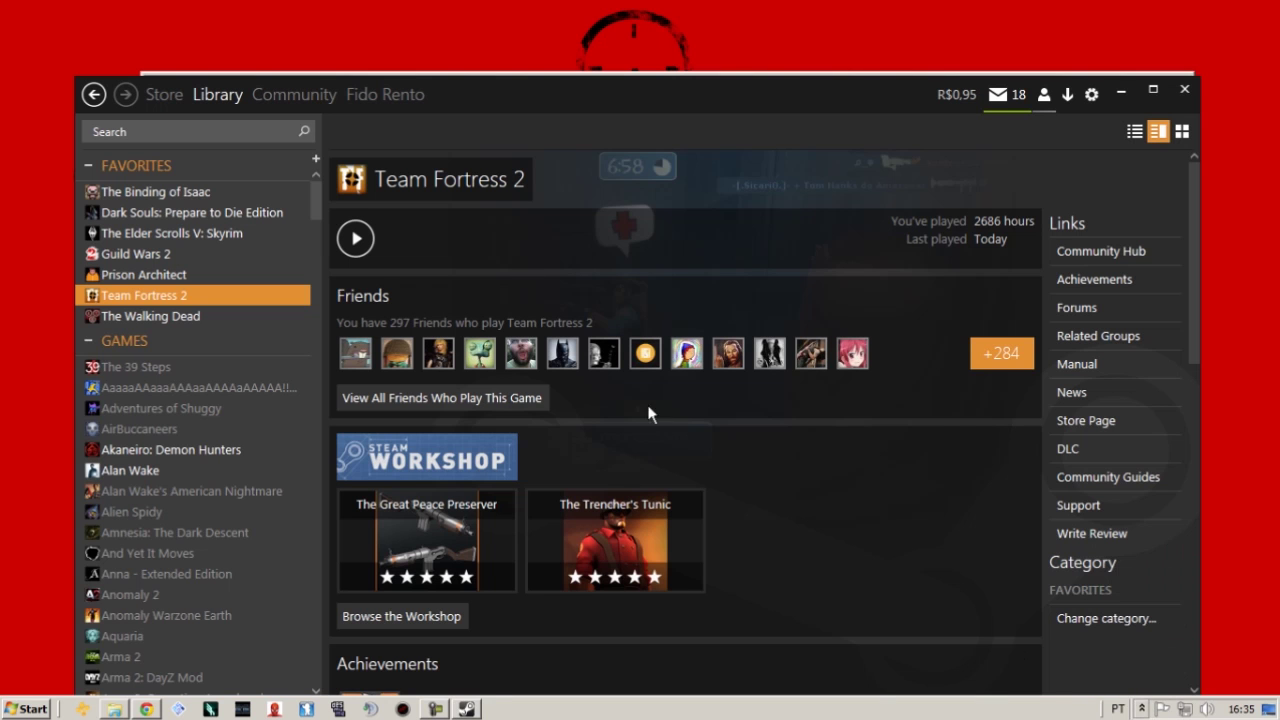
click(355, 238)
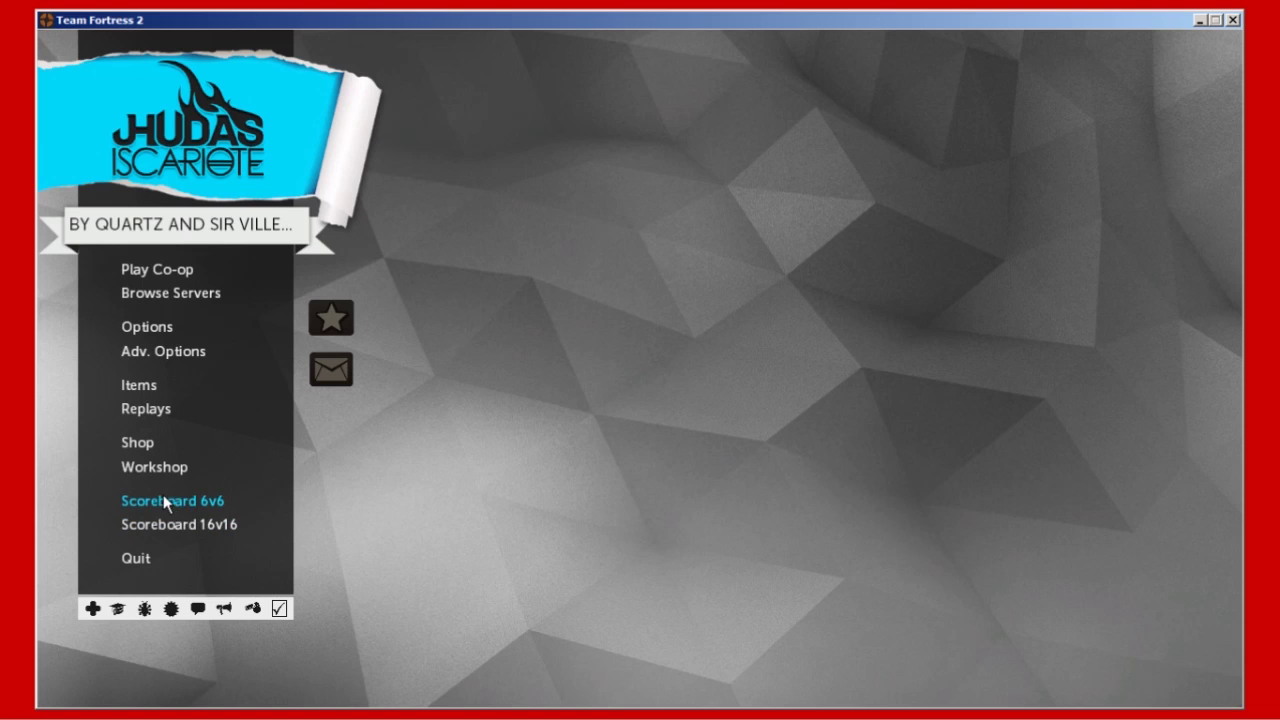
Return to the Hudas Iscariote - Fix folder in Windows Explorer and read the "Set your favorite server" text file
click(113, 714)
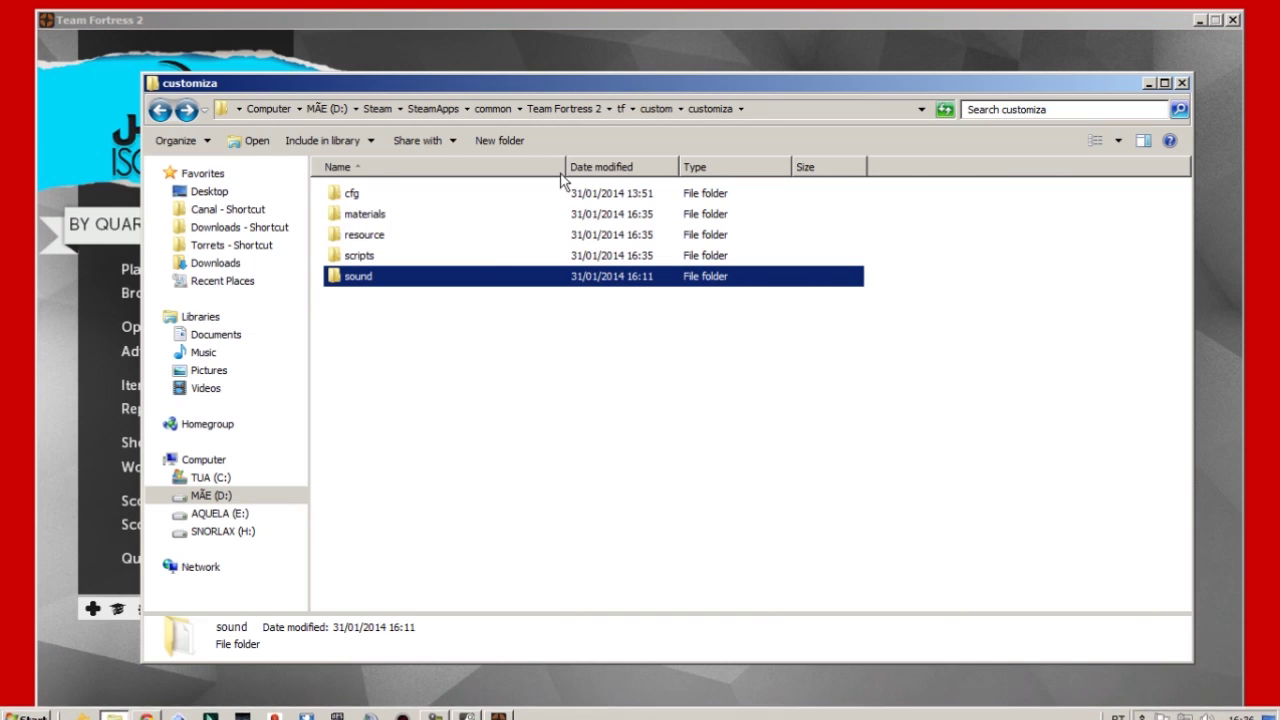
click(163, 113)
click(164, 114)
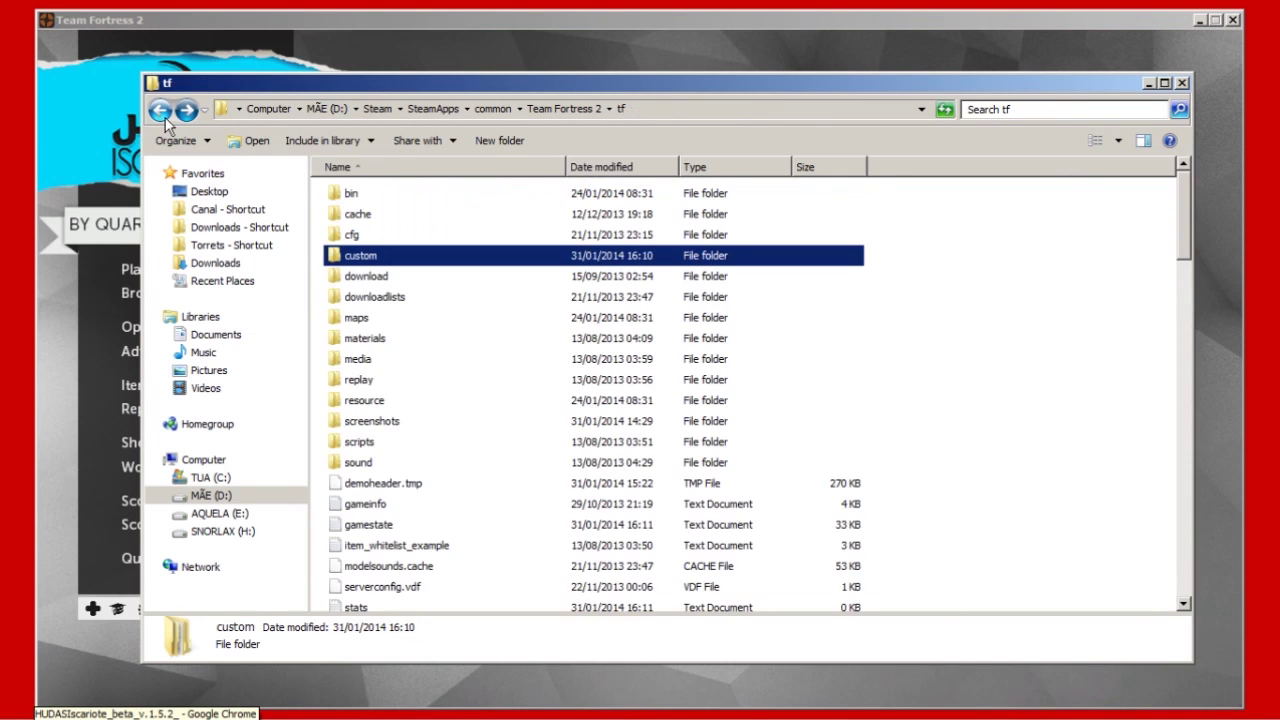
click(161, 112)
click(161, 112)
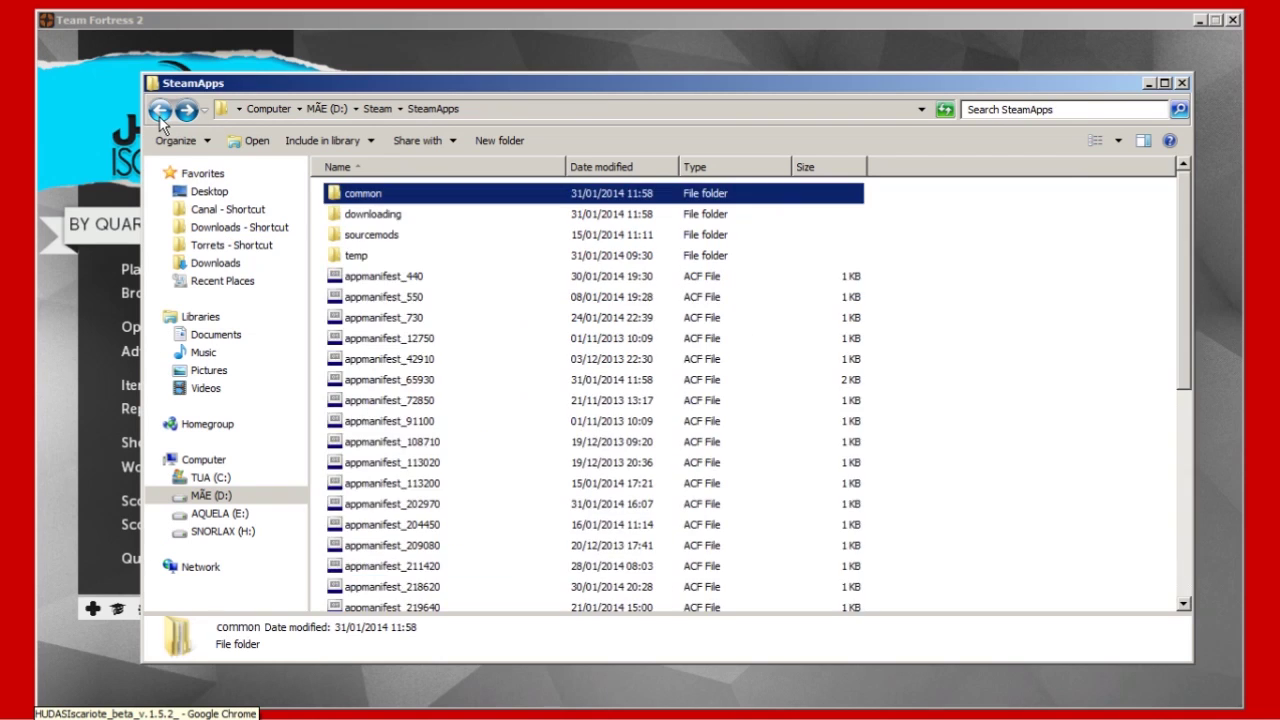
click(161, 112)
click(161, 112)
click(161, 112)
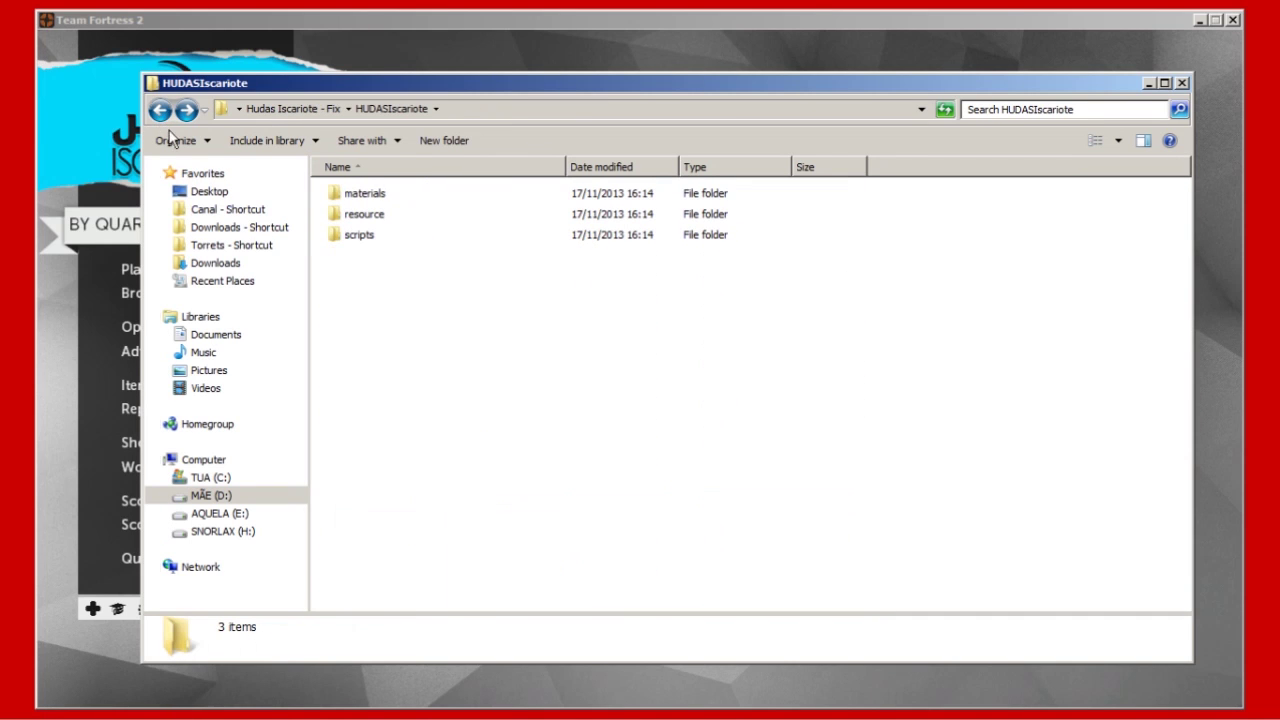
click(161, 112)
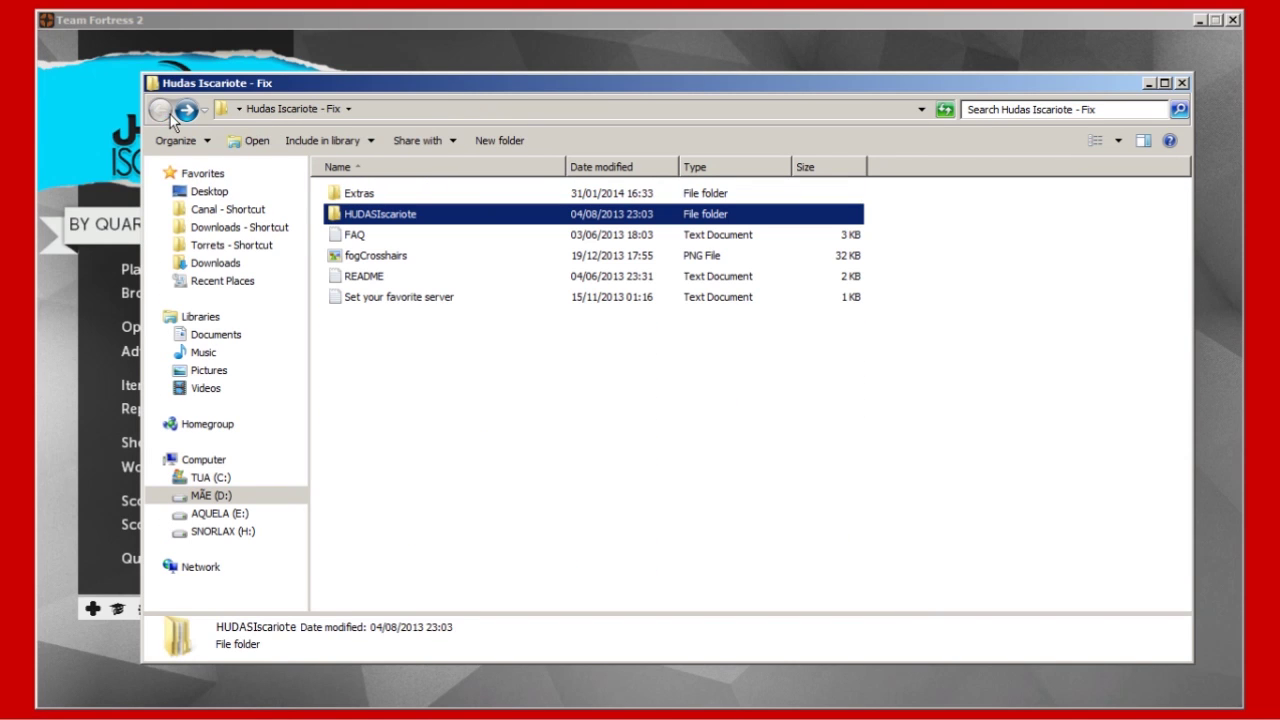
double_click(380, 304)
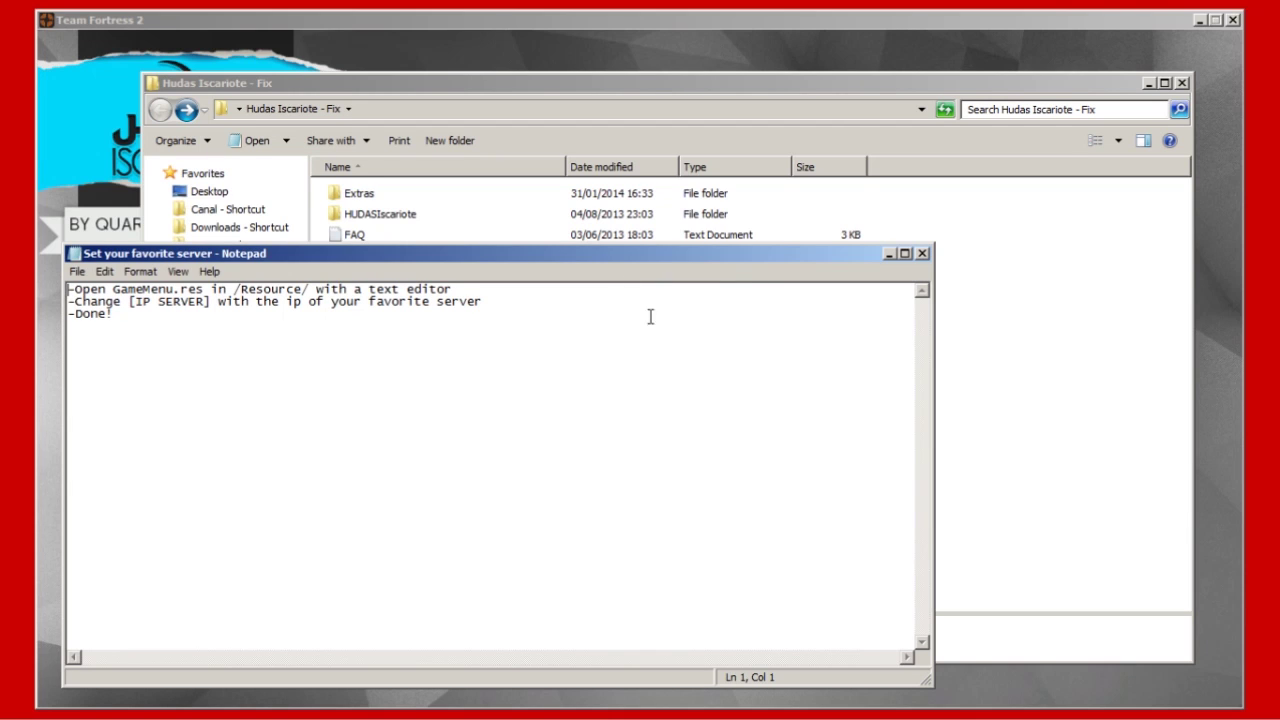
click(922, 254)
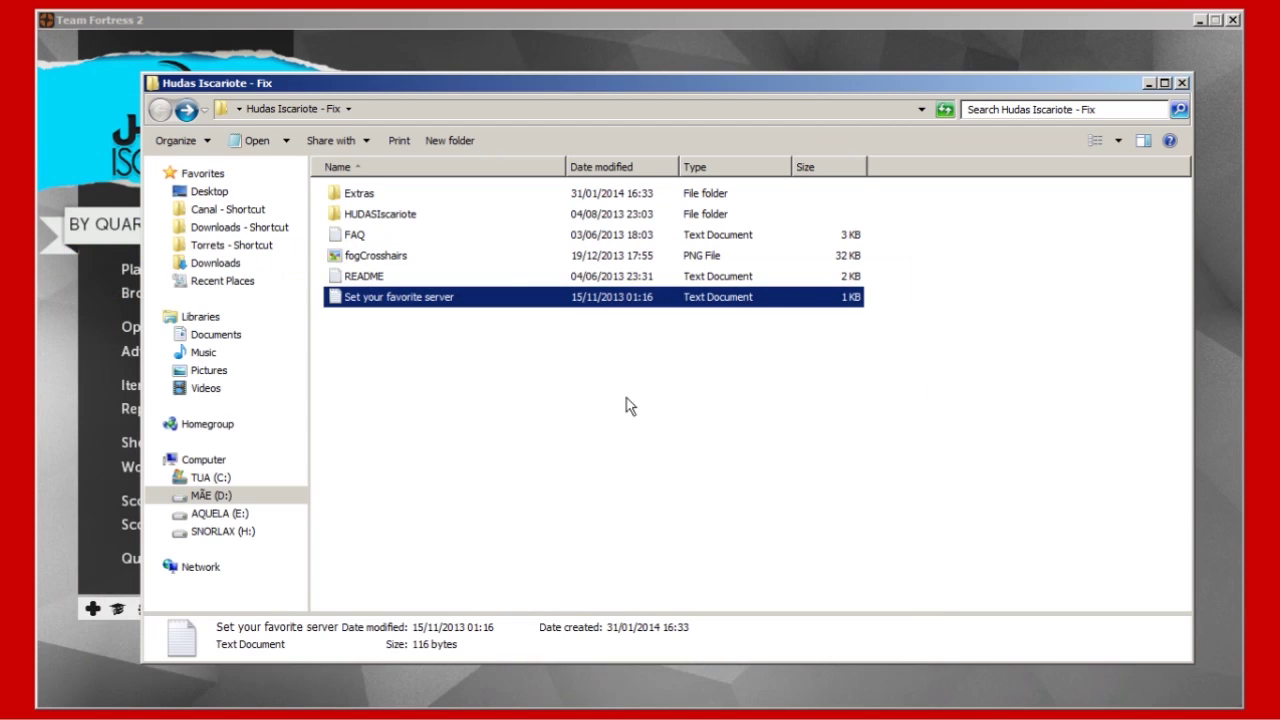
Open GameMenu.res from HUDASIscariote\resource in Notepad++ and close the other open file
double_click(370, 214)
double_click(364, 214)
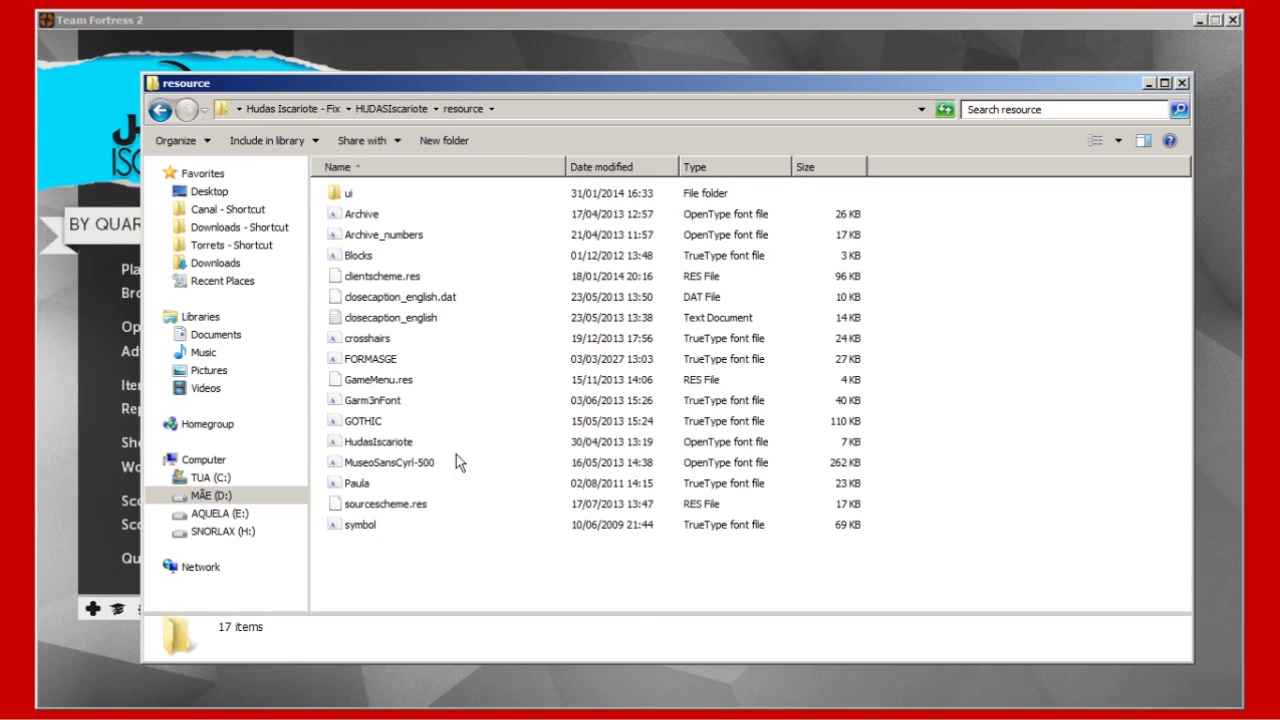
right_click(406, 382)
click(470, 414)
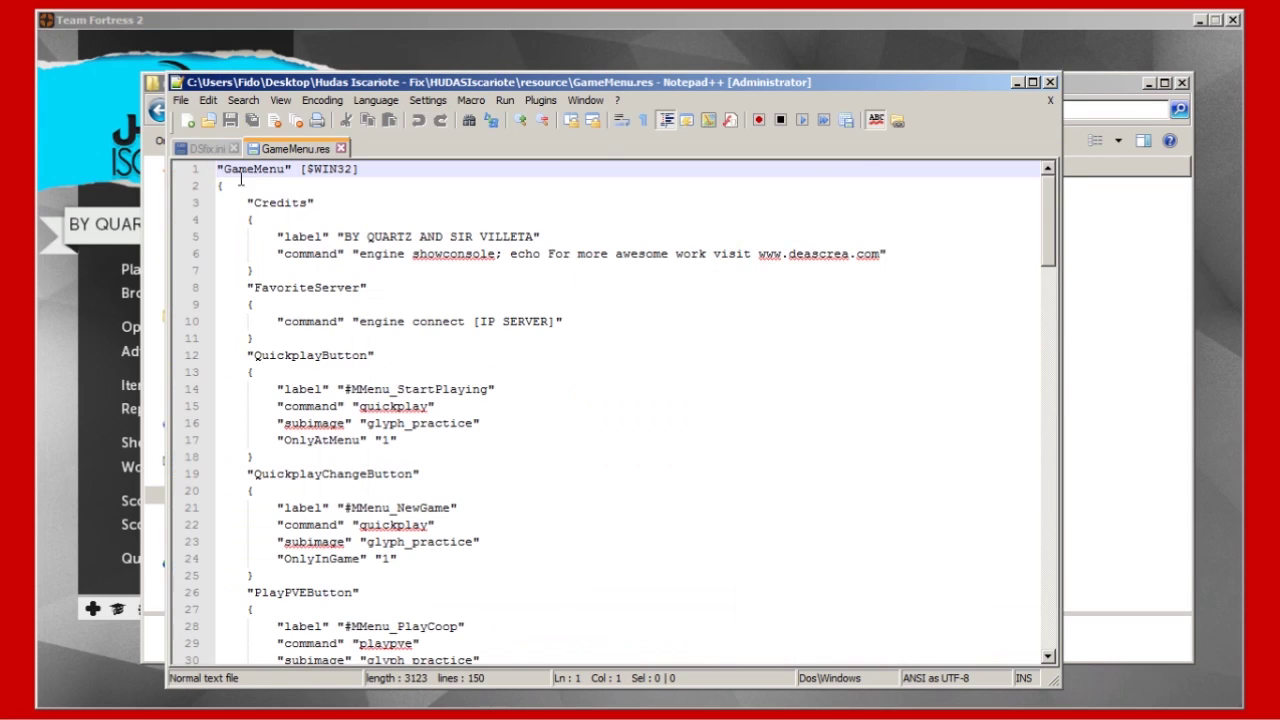
click(234, 149)
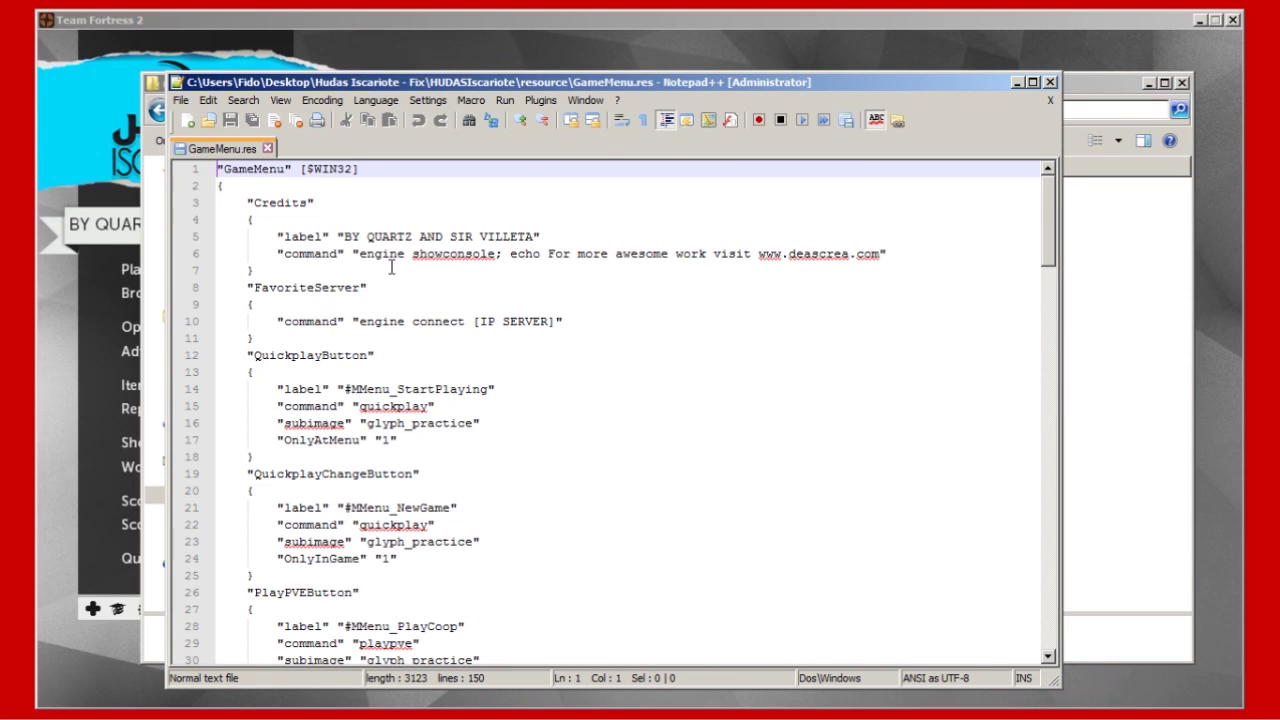
Highlight the IP SERVER placeholder in the FavoriteServer command and look through the rest of GameMenu.res
drag(480, 321, 546, 321)
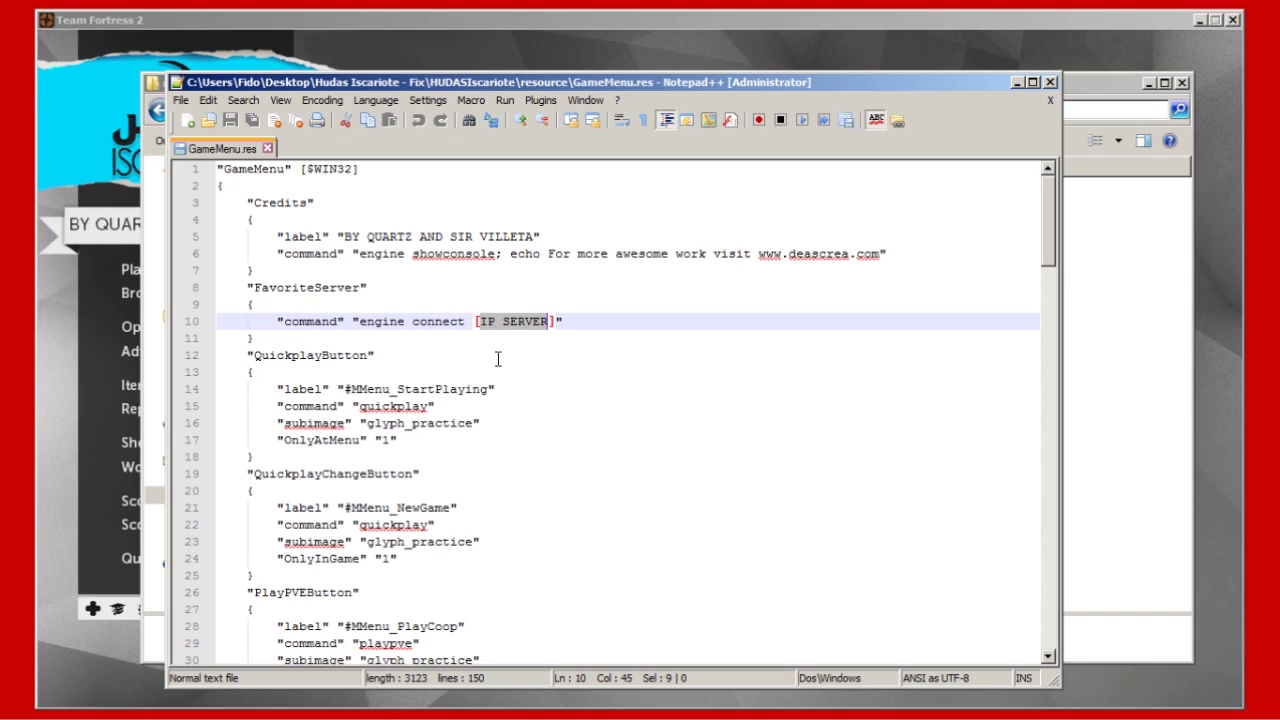
click(1218, 453)
key(alt+Tab)
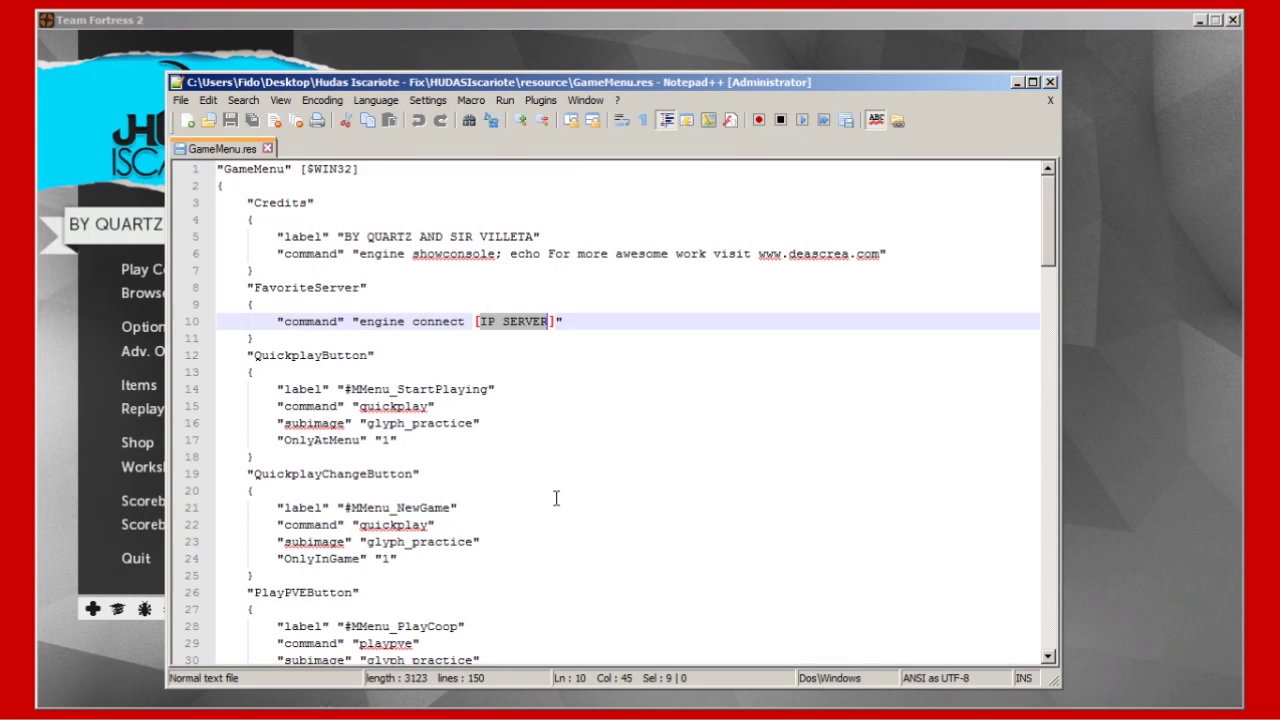
scroll(545, 455, down, 6)
scroll(545, 455, down, 20)
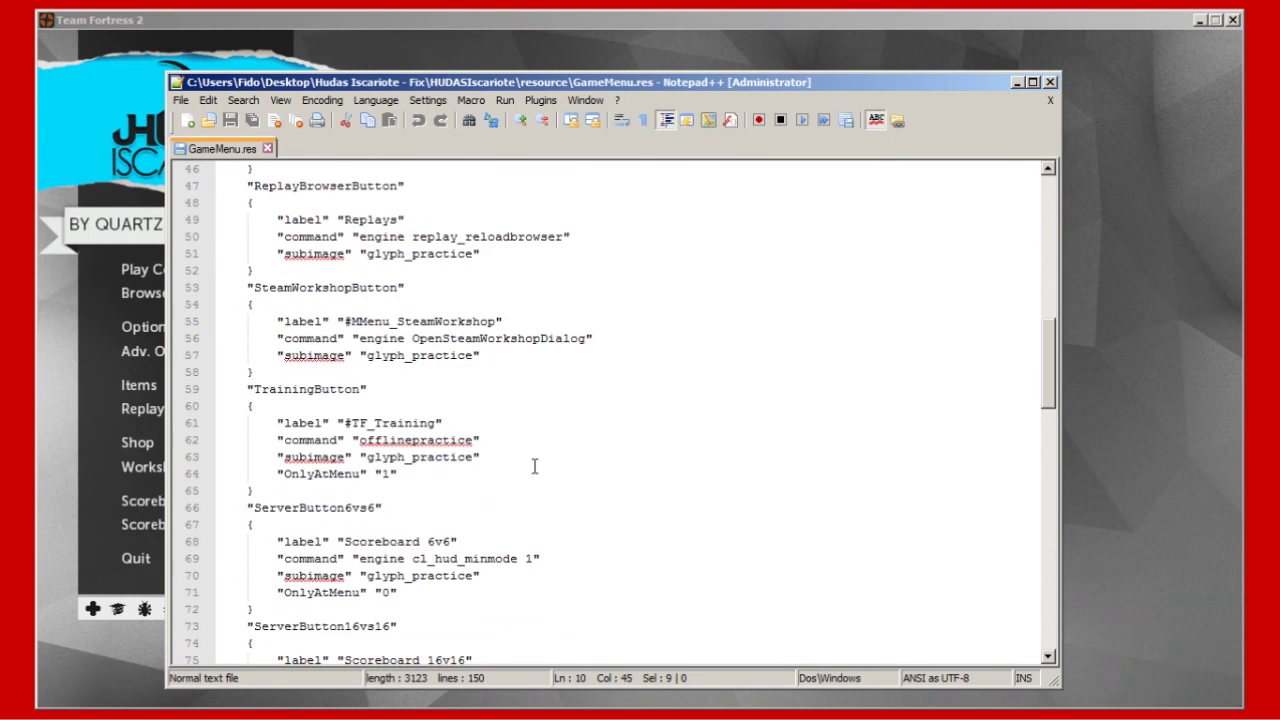
Close GameMenu.res and Notepad++, and quit Team Fortress 2
click(1050, 100)
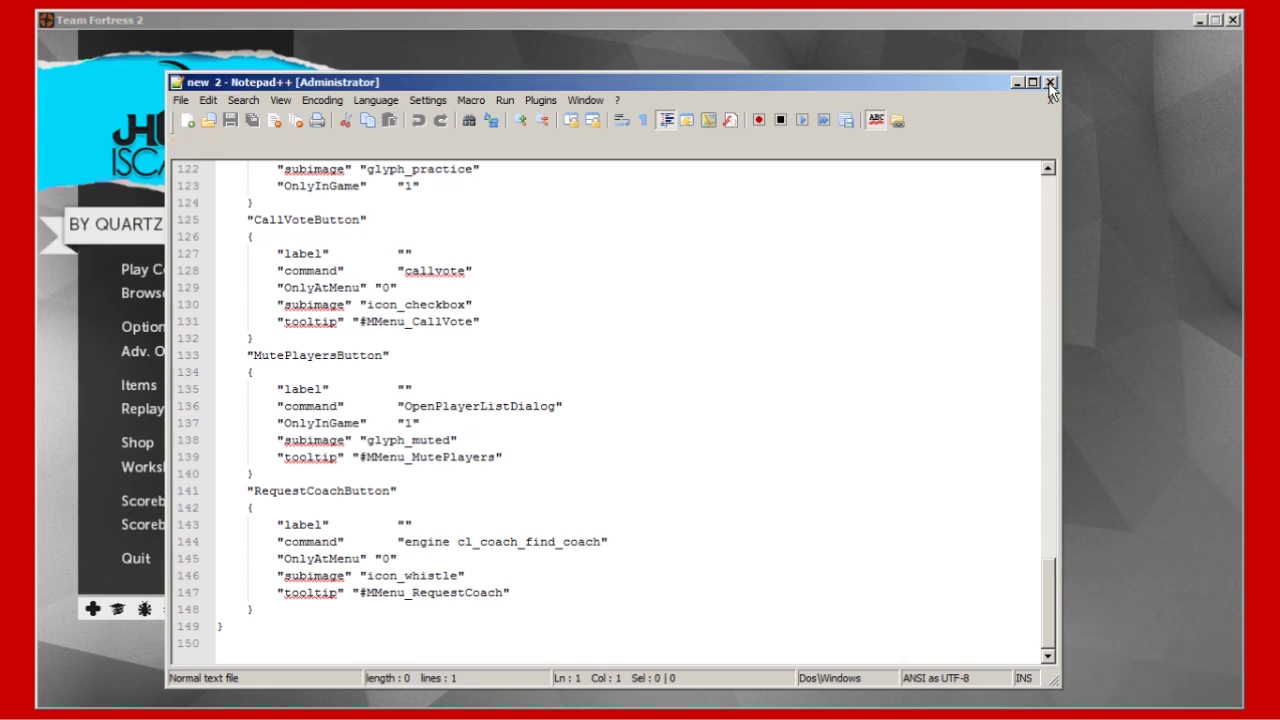
key(alt+Tab)
key(alt+Tab)
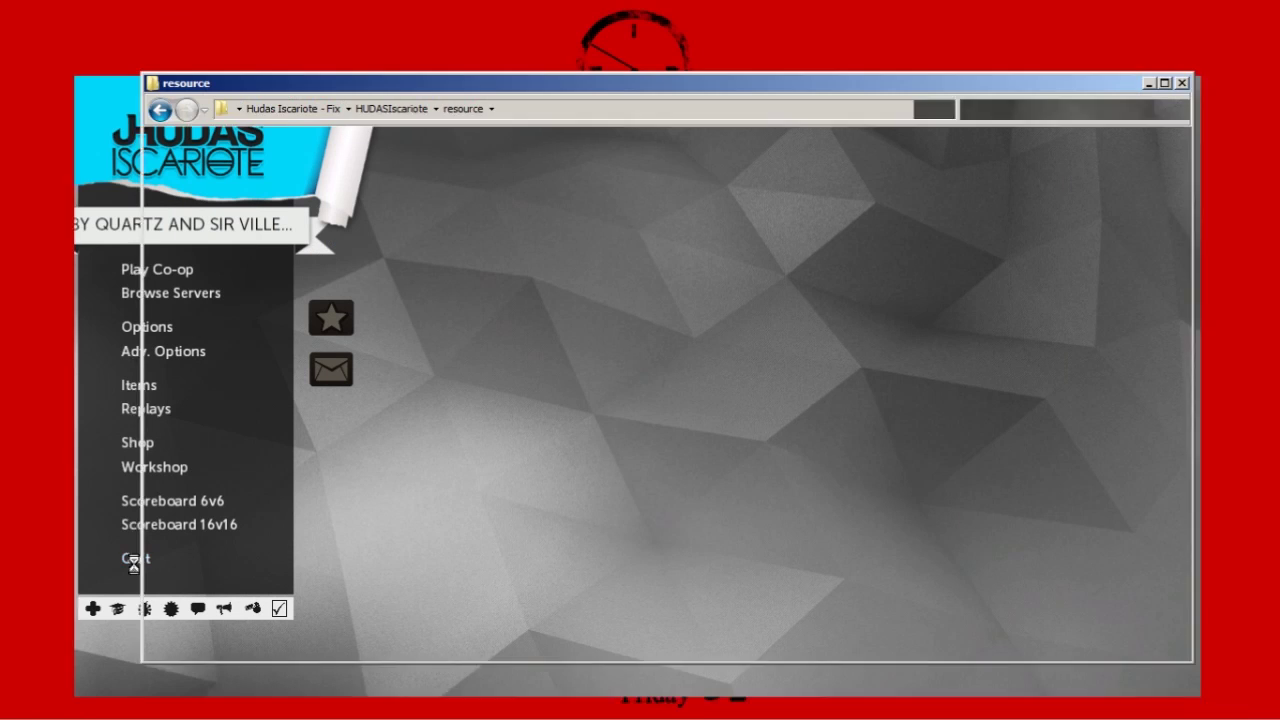
Leave the HUDASIscariote resource folder and open the common folder in Steam\SteamApps on drive D:
click(161, 111)
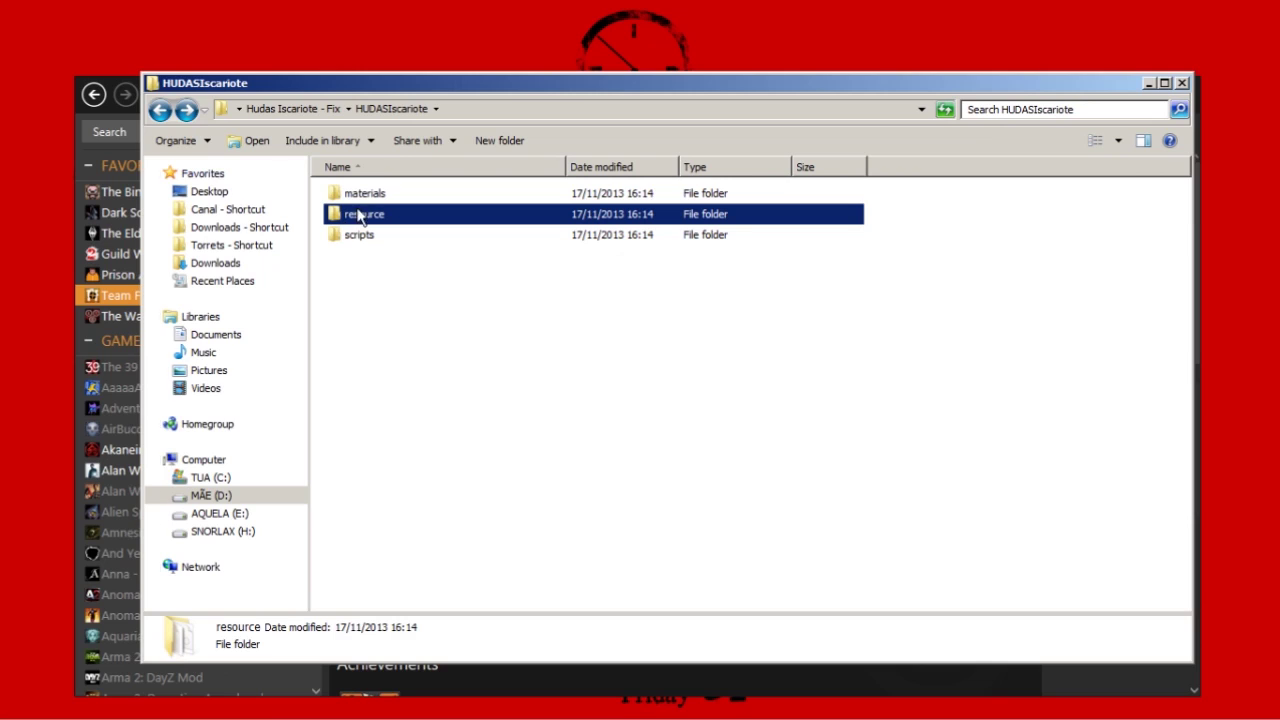
click(161, 111)
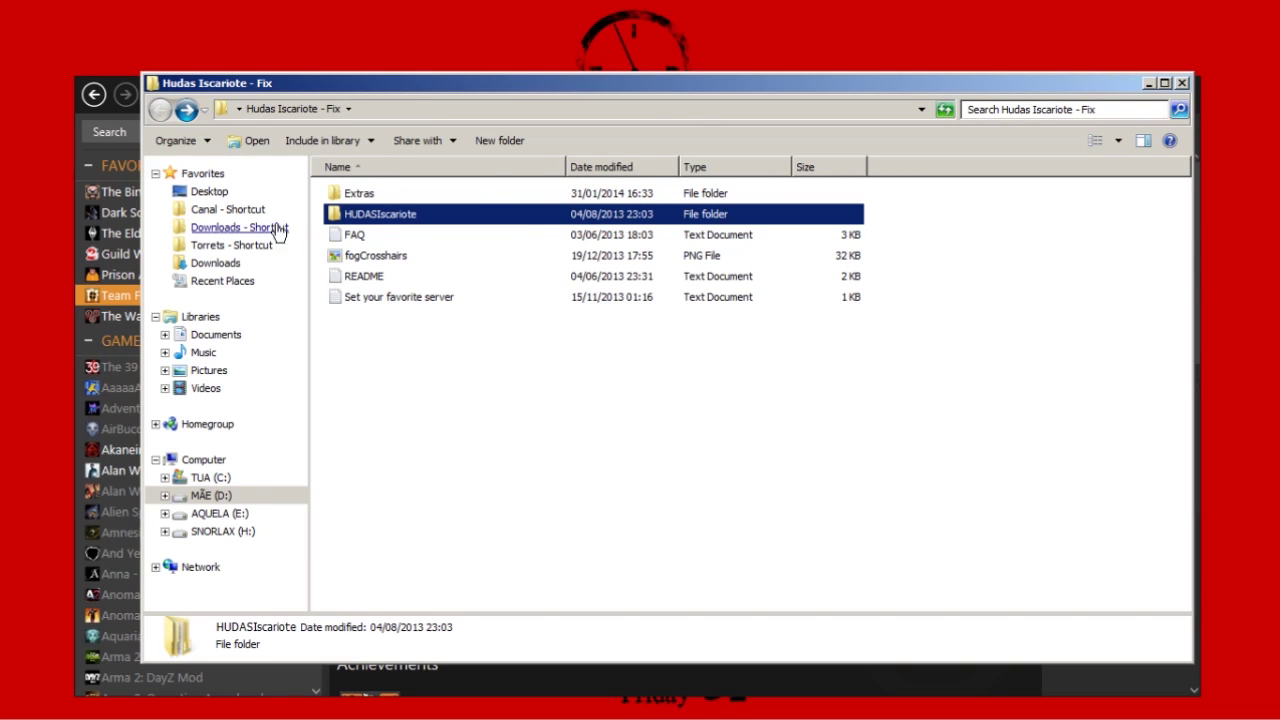
click(227, 494)
double_click(364, 505)
scroll(364, 512, down, 1)
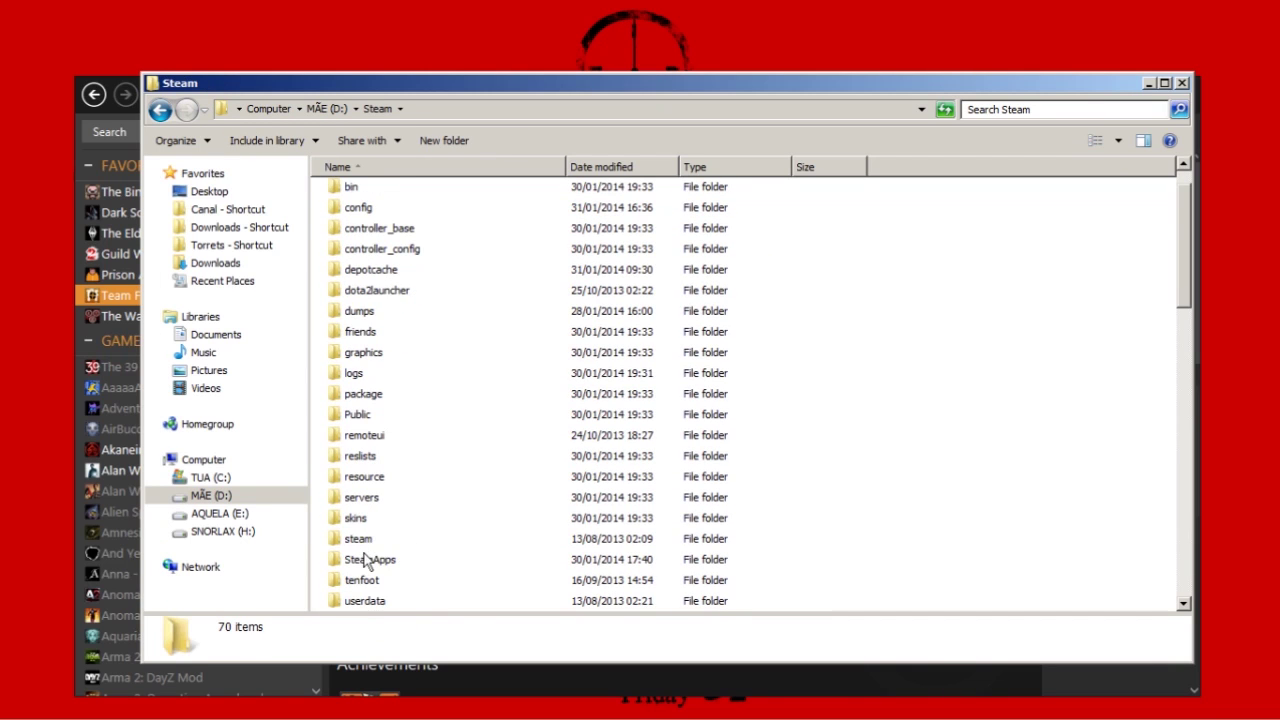
double_click(371, 560)
double_click(367, 194)
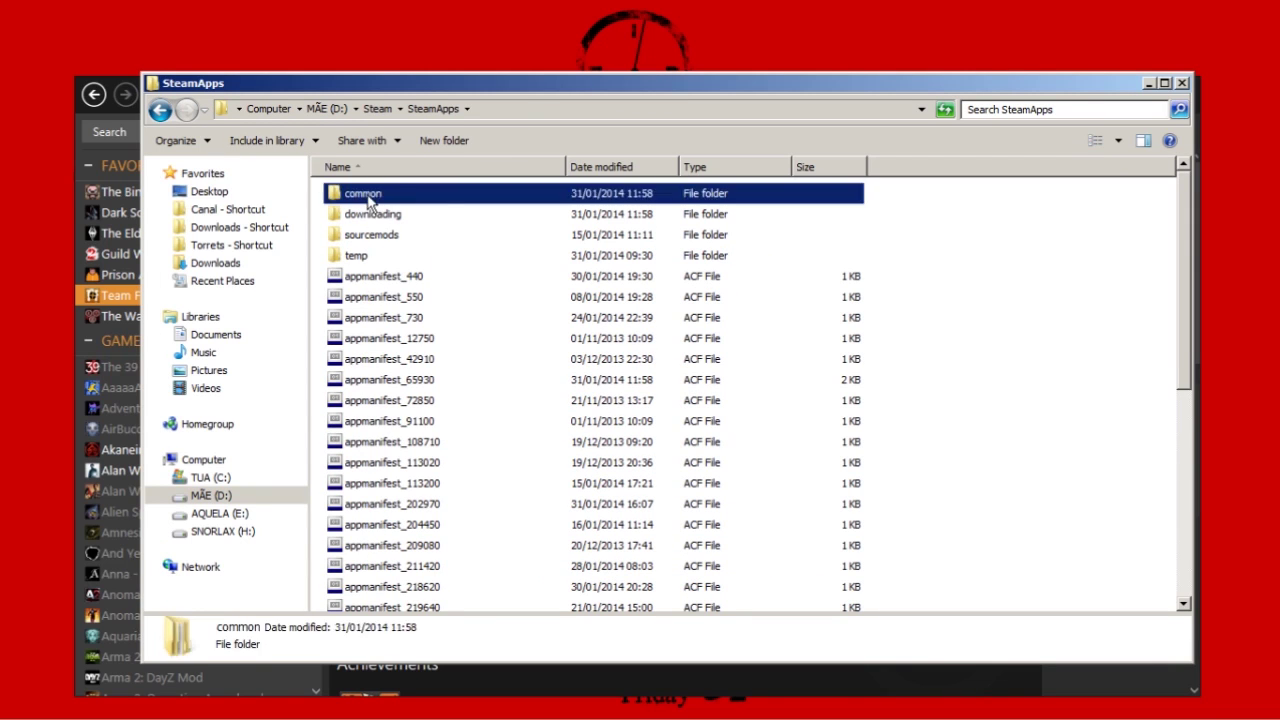
Open the customiza folder inside Team Fortress 2\tf\custom from the common folder
scroll(390, 604, down, 10)
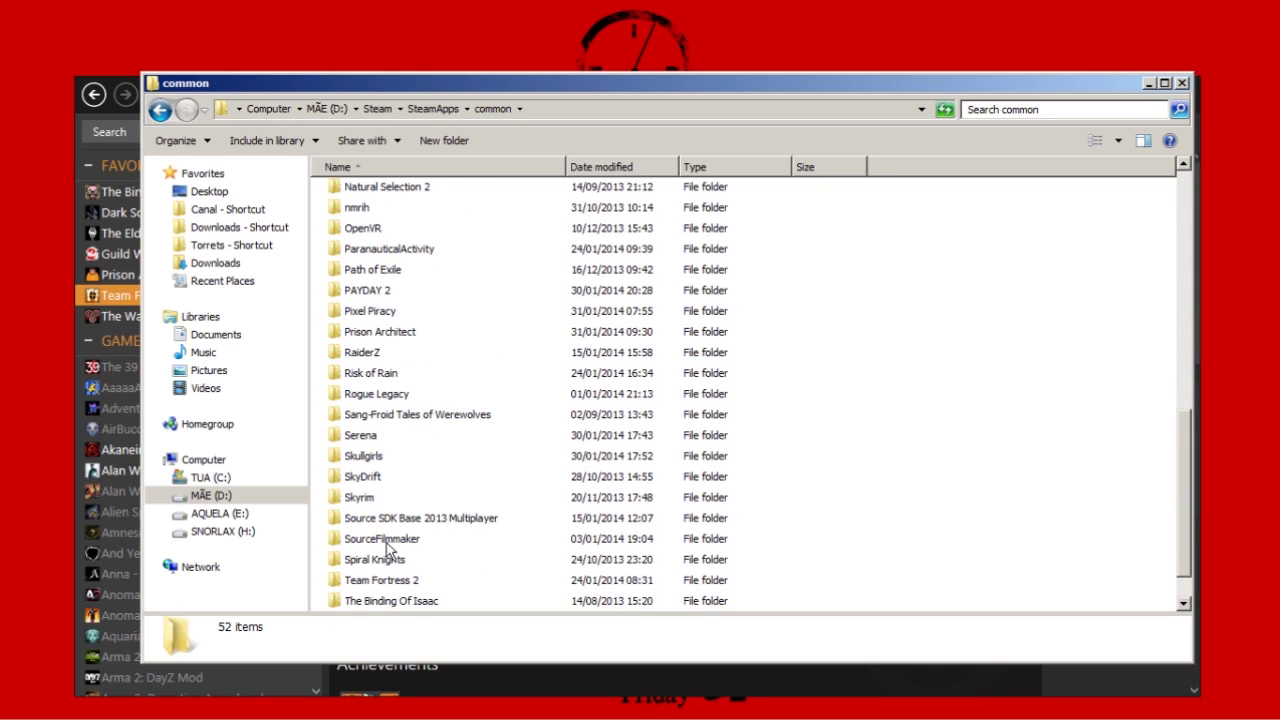
double_click(392, 580)
double_click(365, 278)
double_click(370, 250)
click(386, 195)
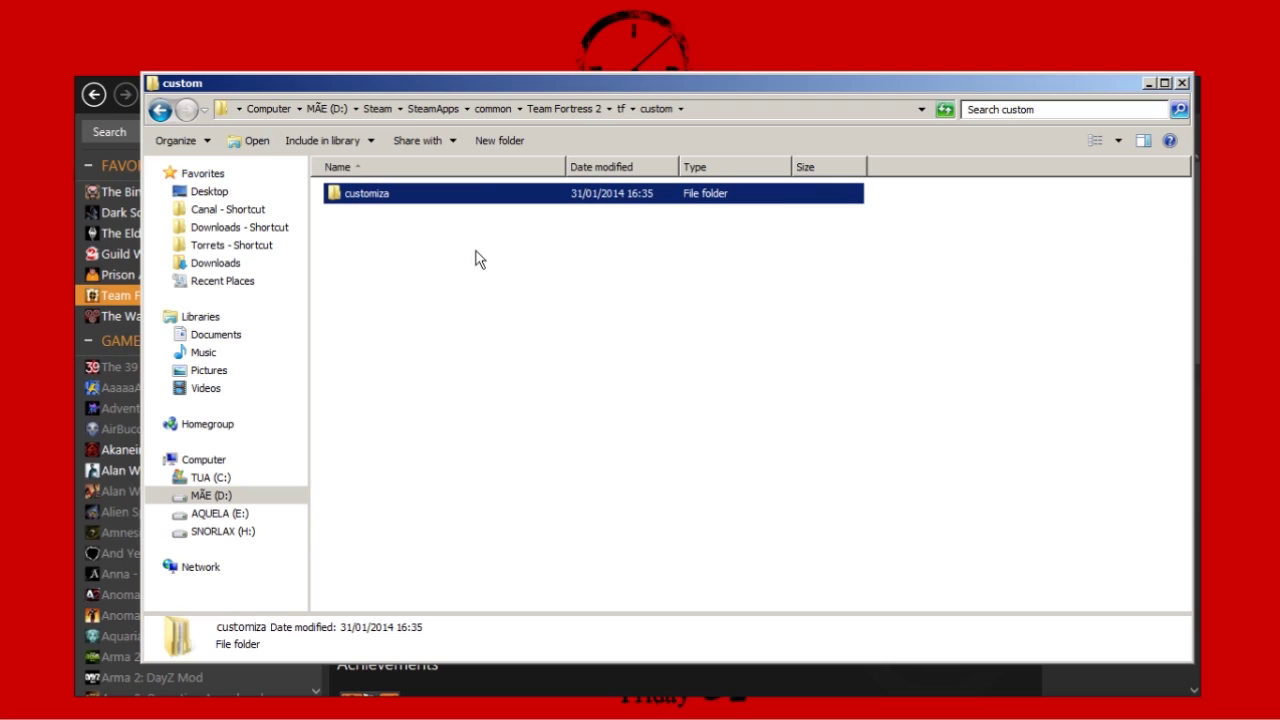
double_click(386, 199)
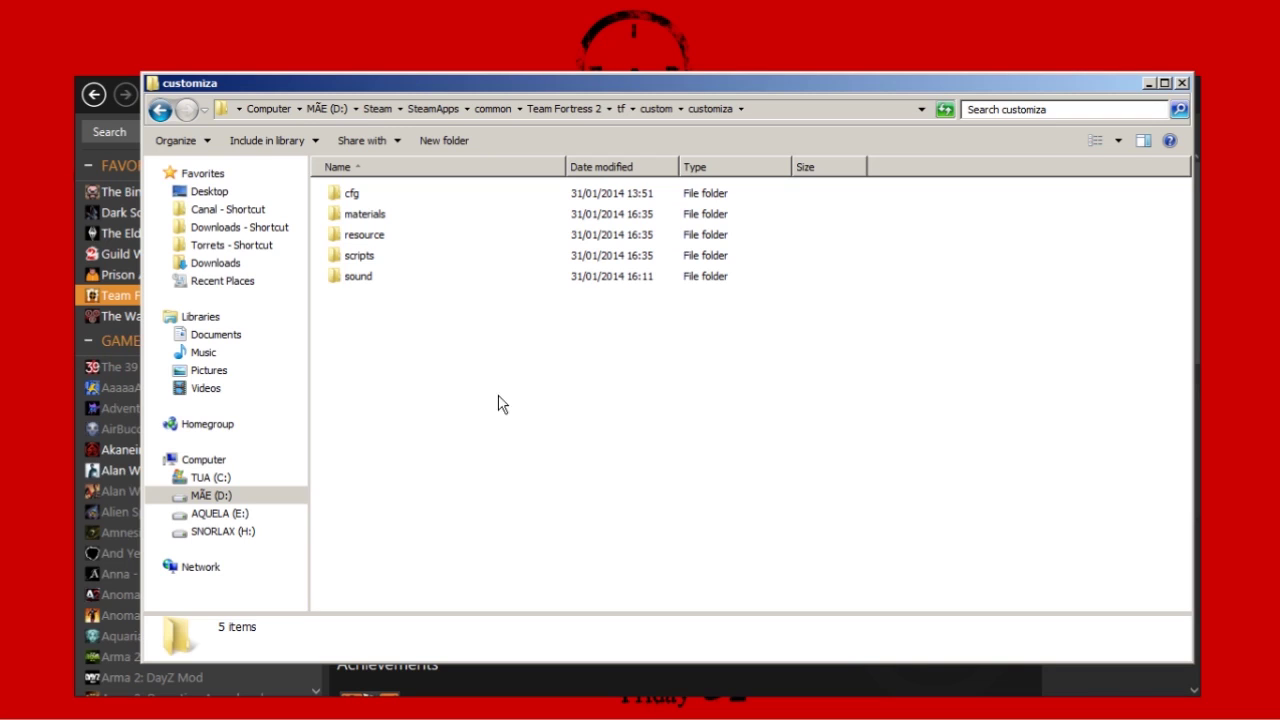
Look inside customiza's sound and cfg folders, return to customiza, and show the desktop
double_click(362, 277)
click(160, 110)
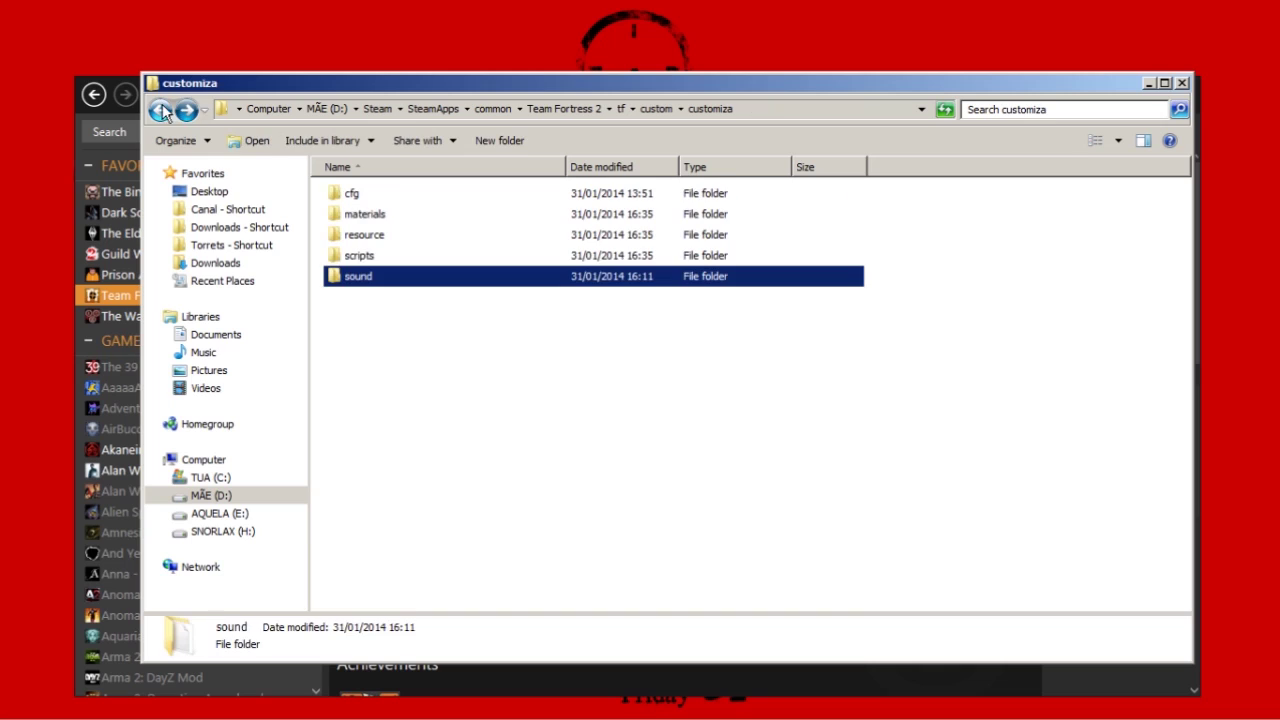
double_click(362, 196)
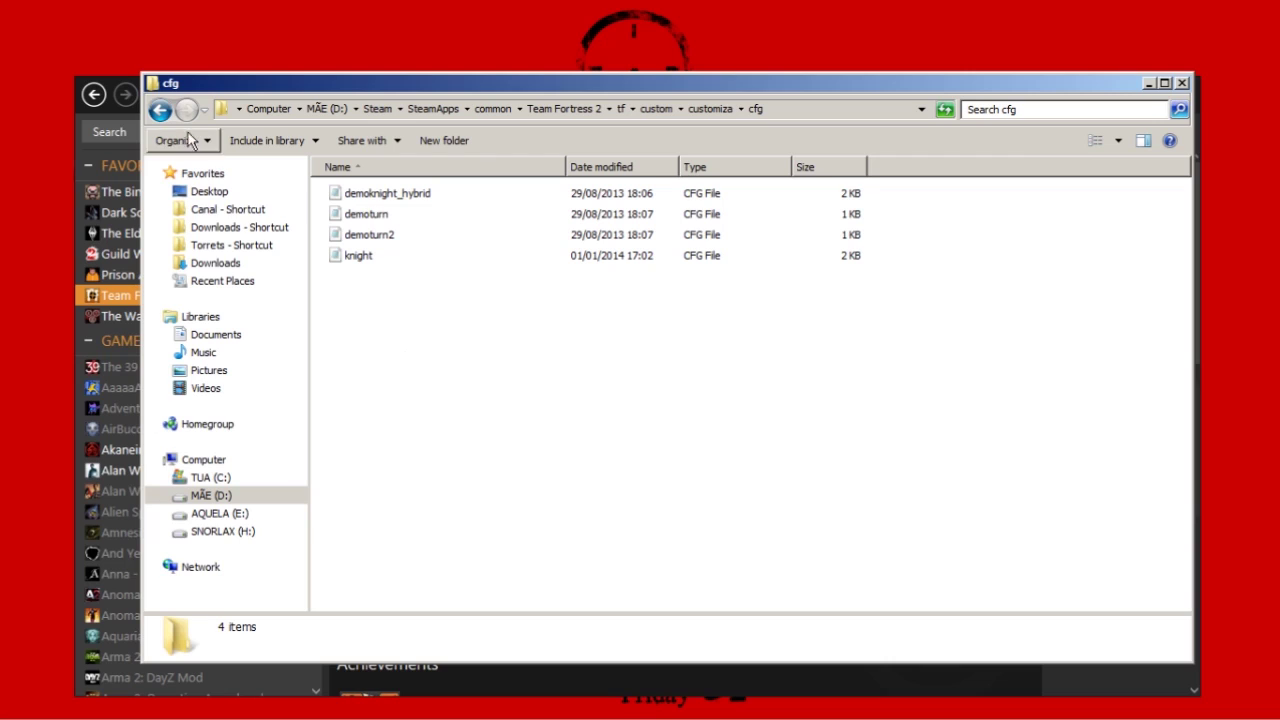
click(159, 111)
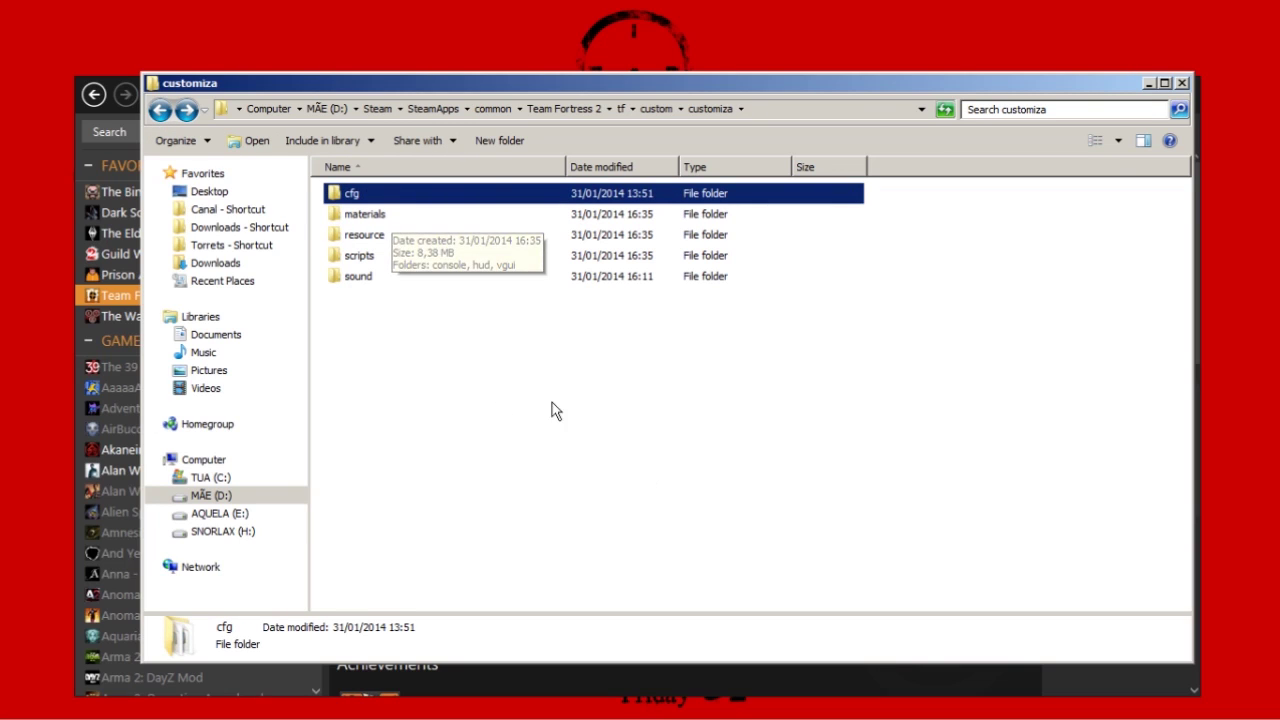
click(463, 405)
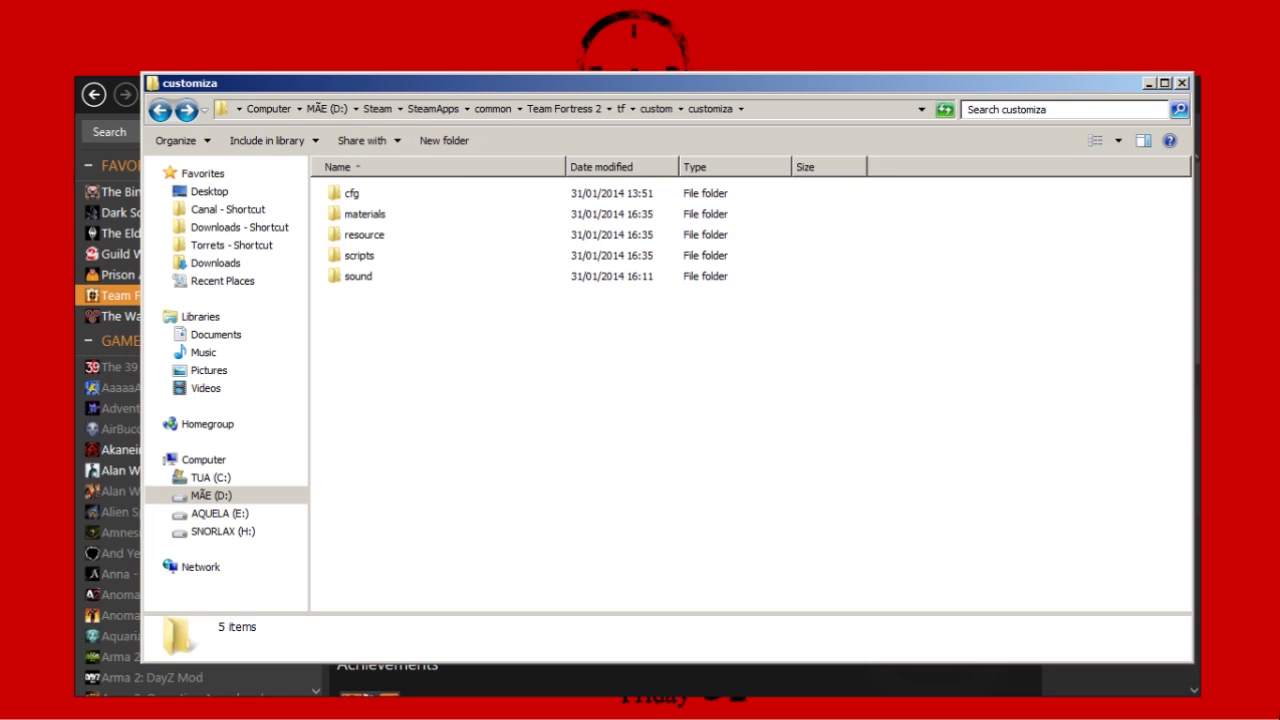
click(1276, 712)
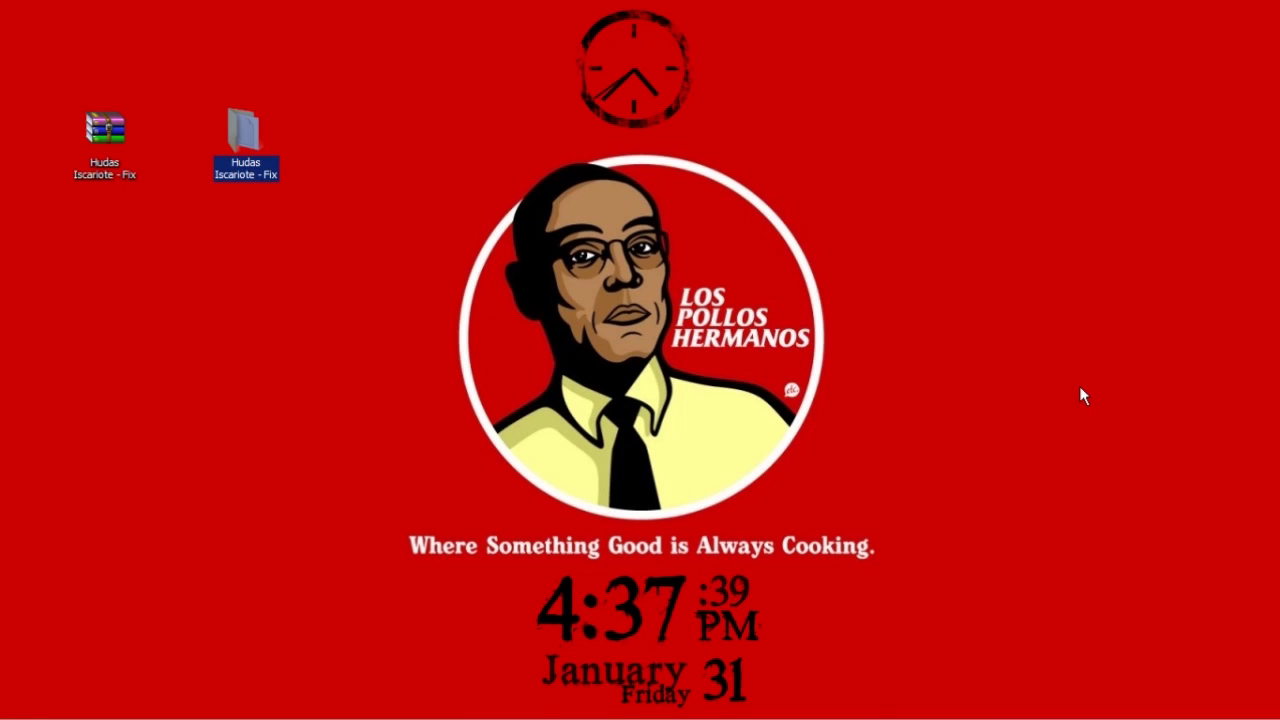